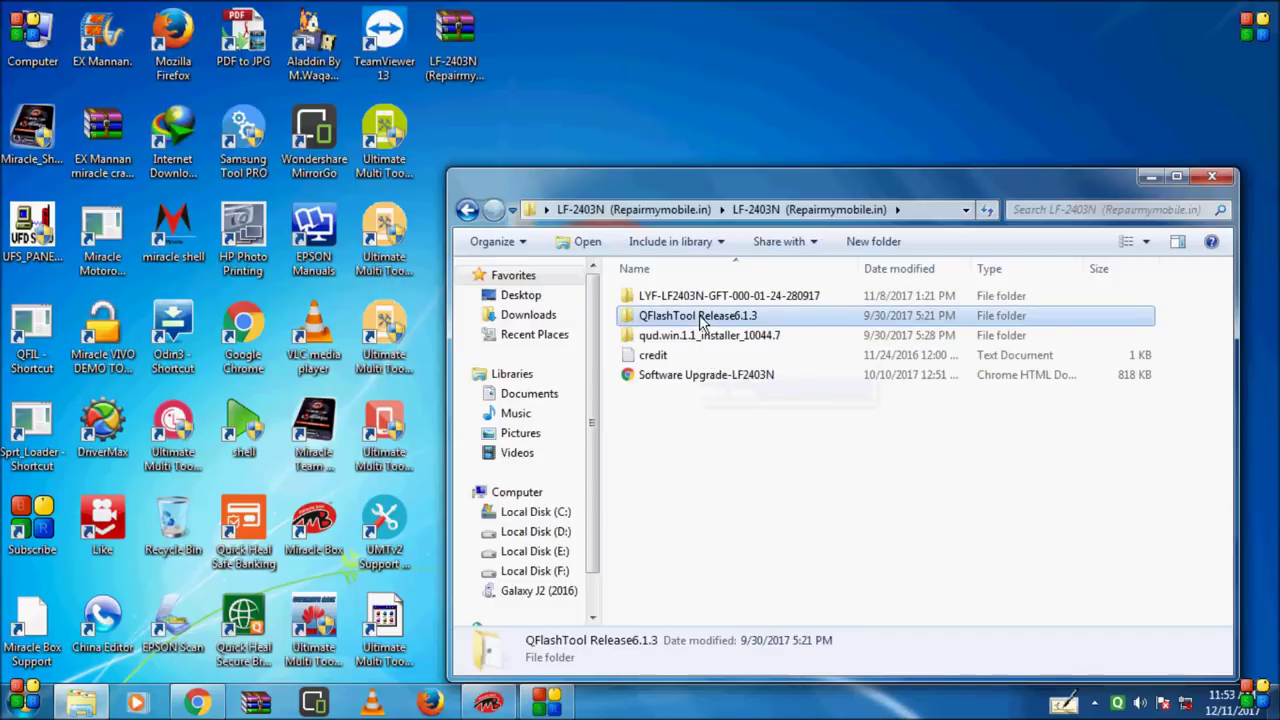
Open the qud.win.1.1_installer_10044.7 folder and launch its Setup application
left_click(709, 340)
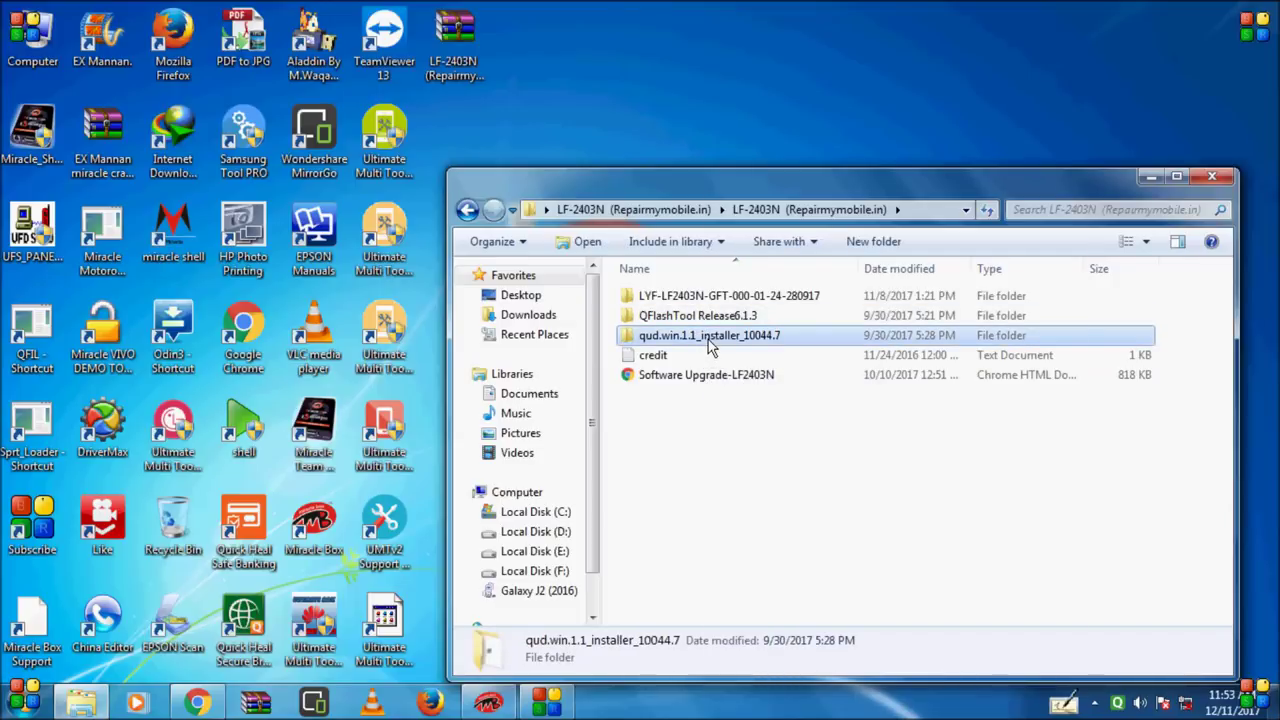
right_click(725, 340)
left_click(762, 207)
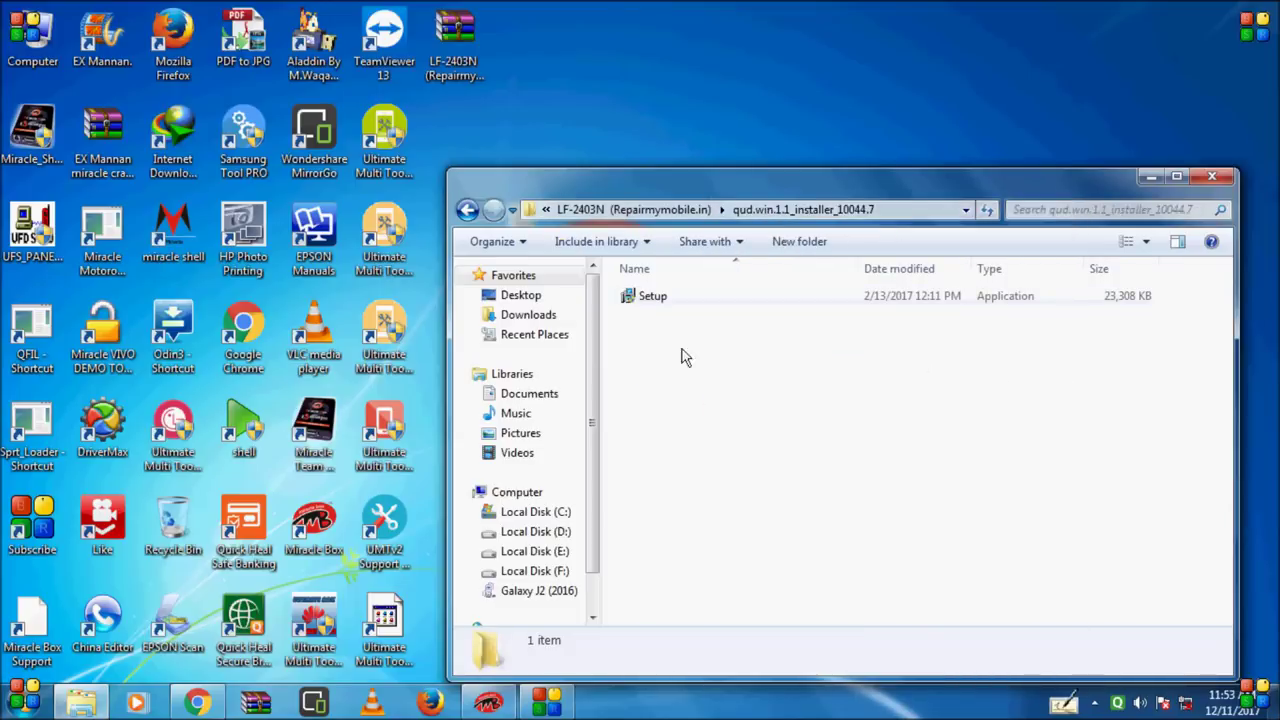
left_click(652, 303)
right_click(652, 303)
left_click(697, 258)
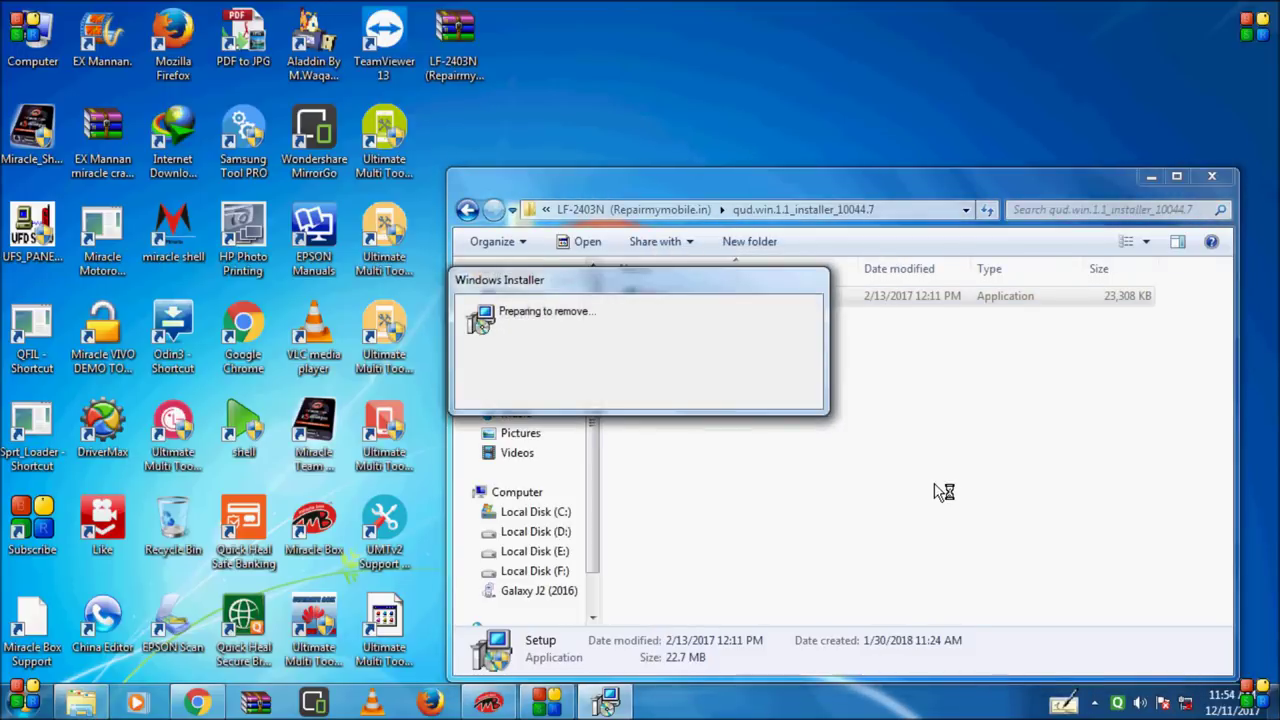
right_click(796, 97)
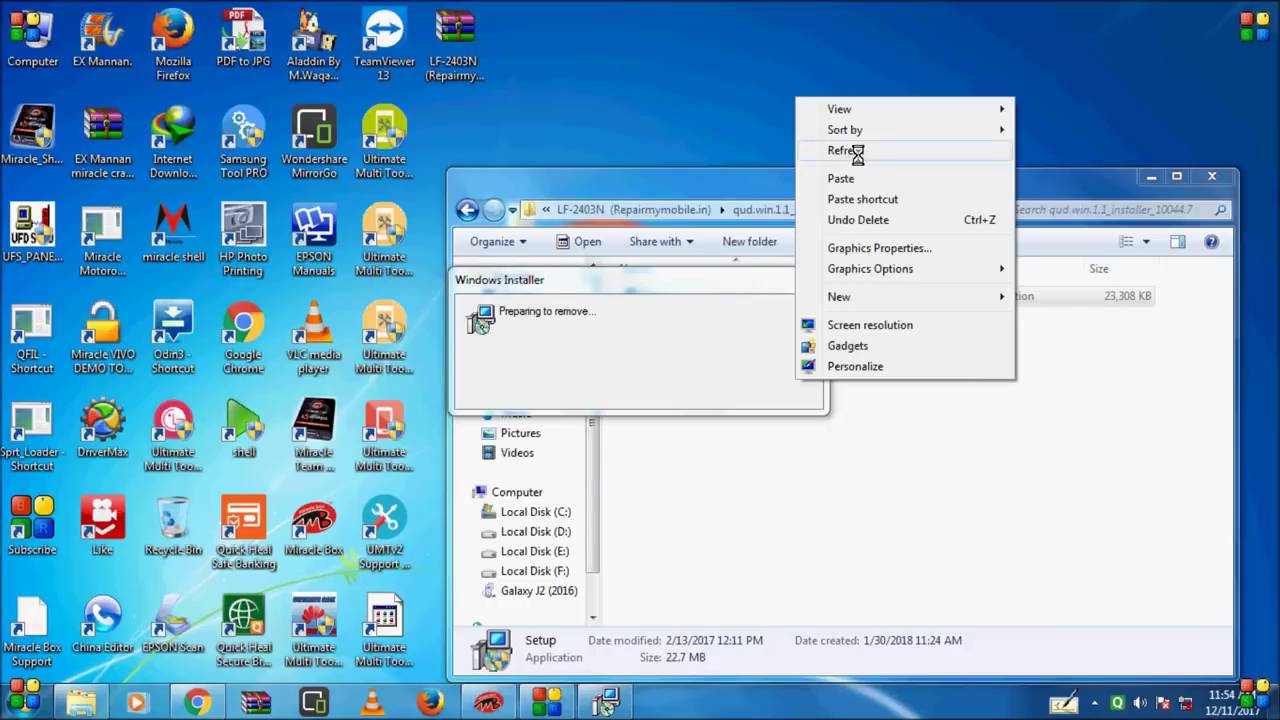
left_click(851, 151)
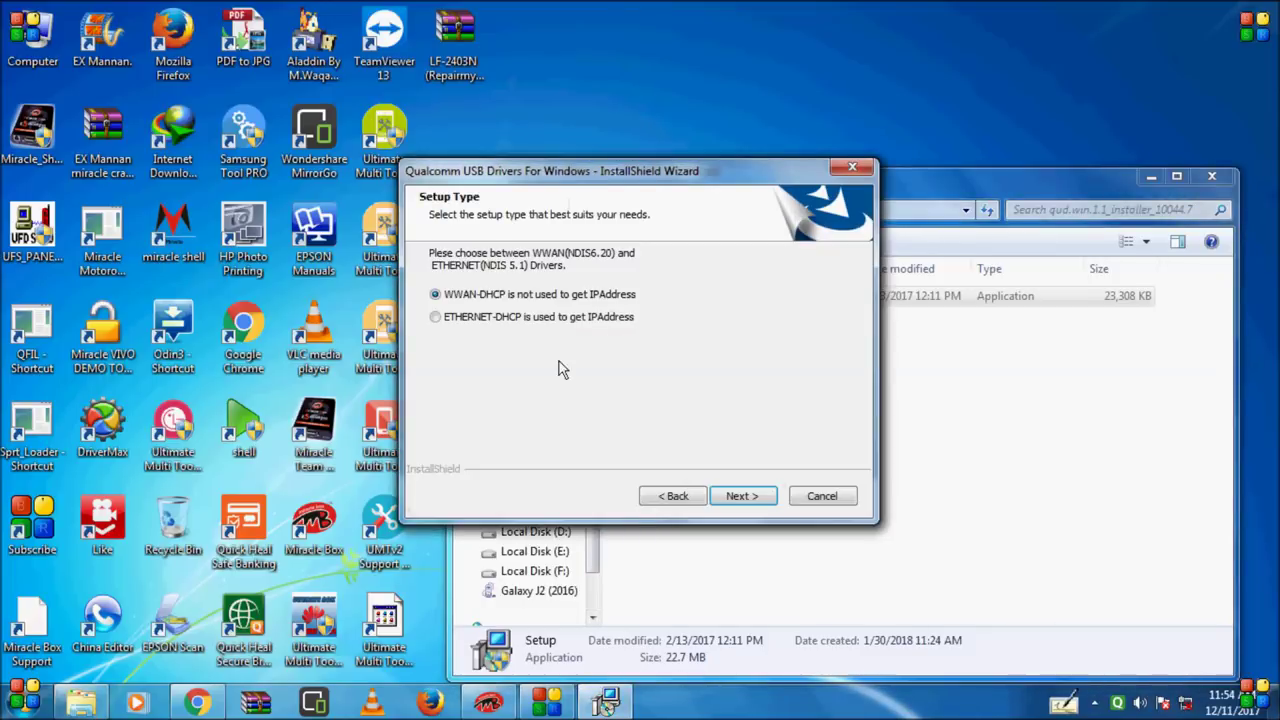
Choose the WWAN-DHCP setup type, accept the licence terms and start installing the Qualcomm USB drivers
left_click(741, 495)
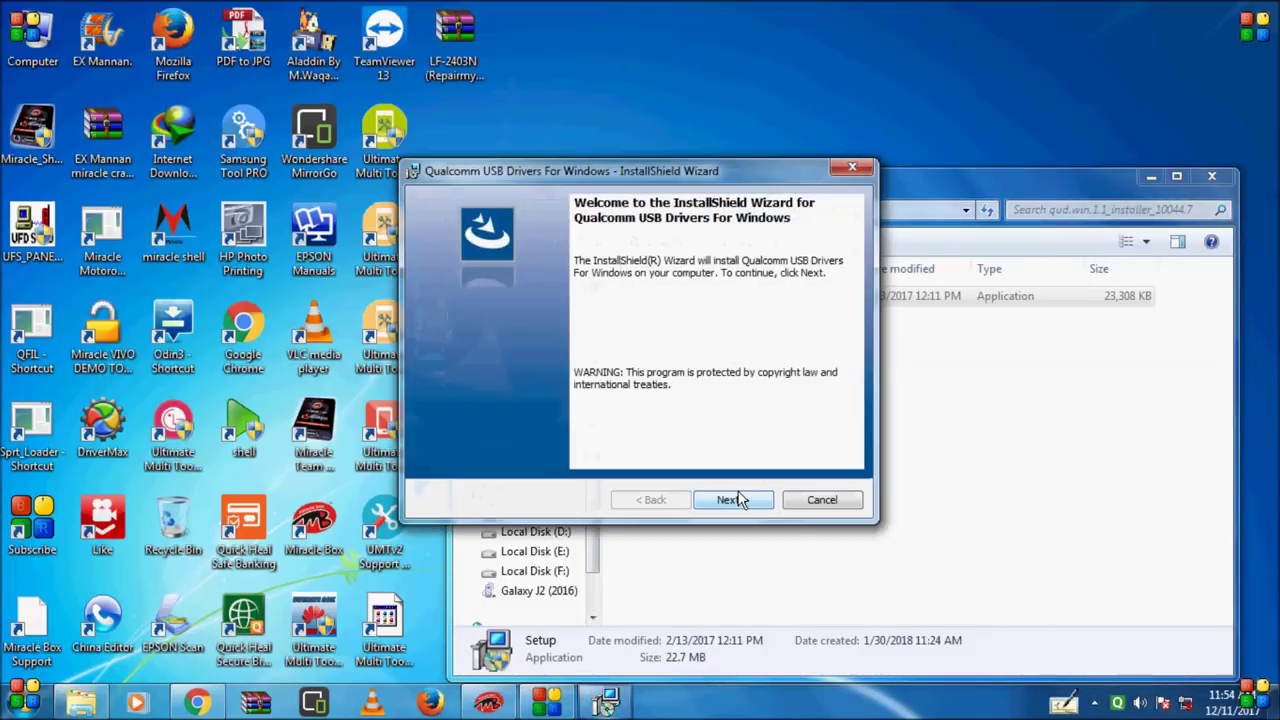
left_click(738, 500)
left_click(449, 434)
left_click(734, 499)
left_click(735, 500)
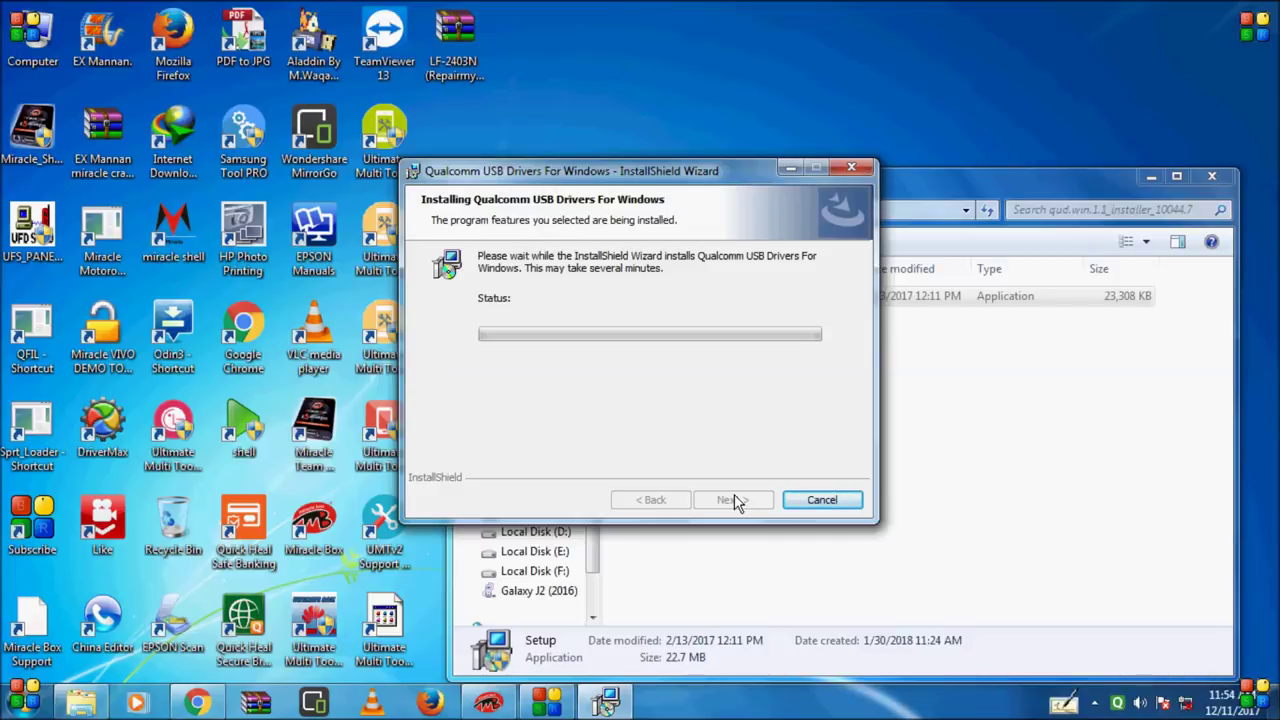
left_click(631, 53)
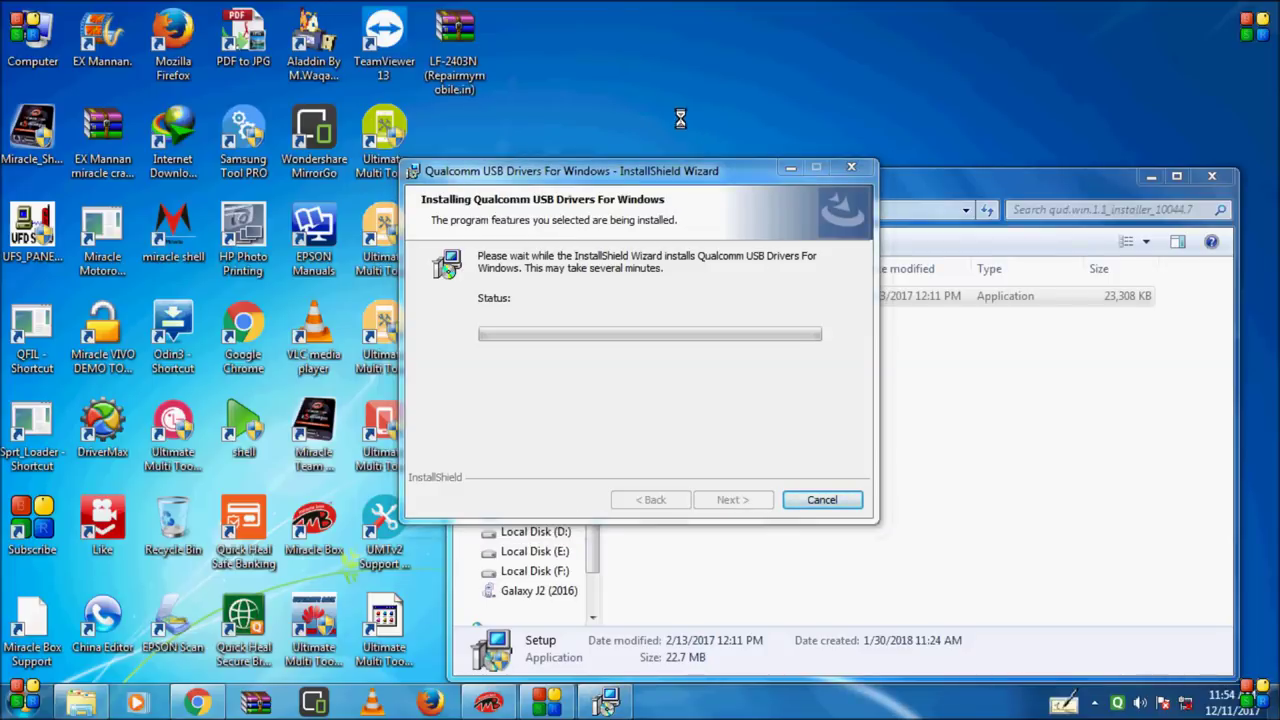
right_click(632, 54)
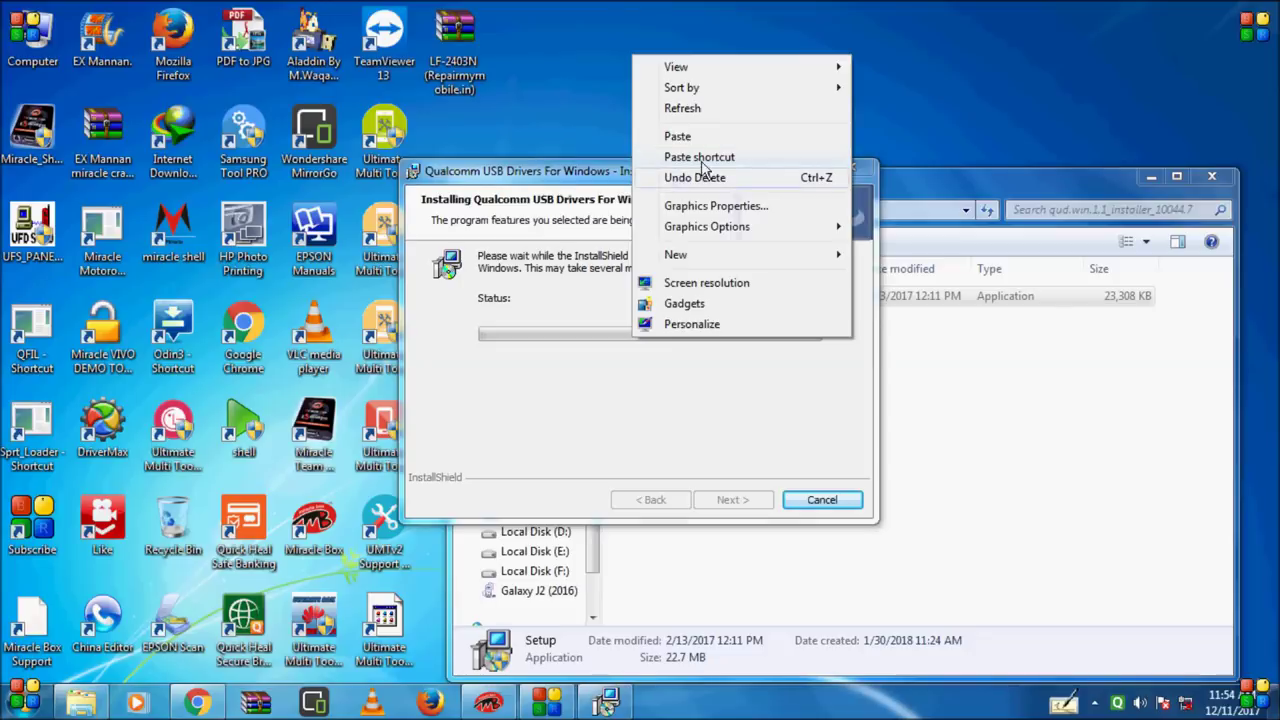
left_click(652, 187)
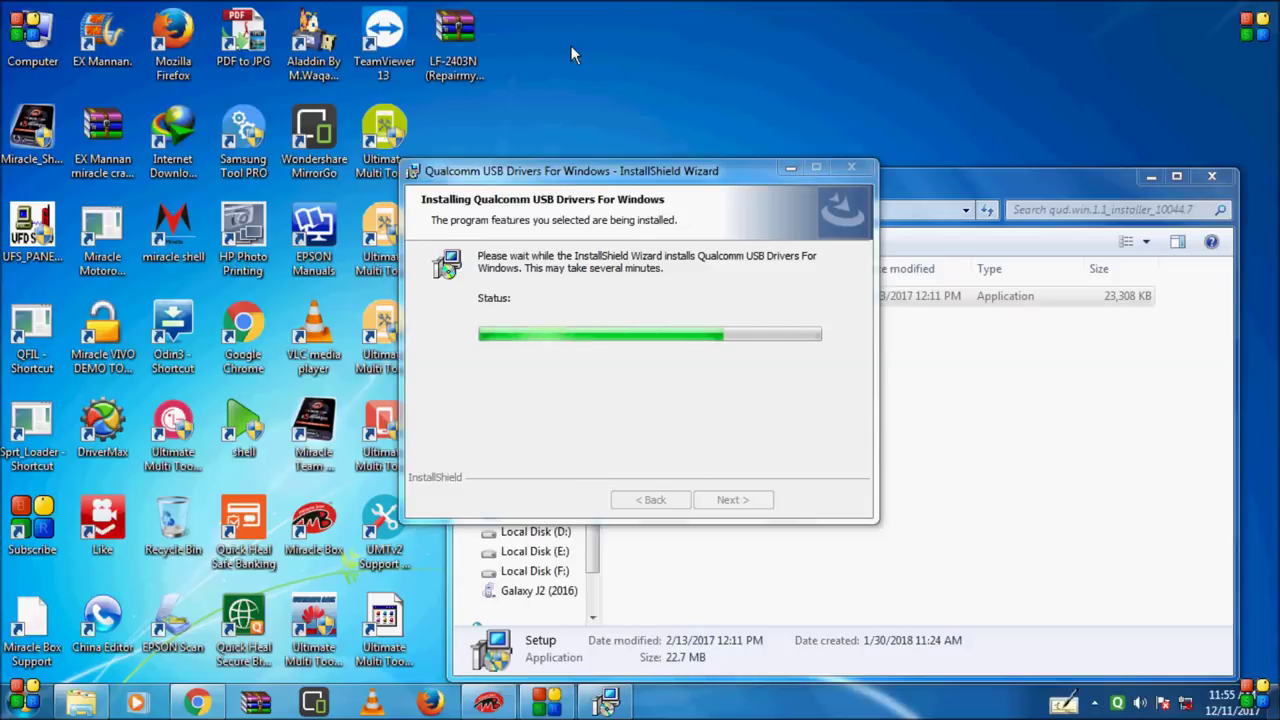
Always trust software from QUALCOMM Incorporated in each security request, install all the device drivers and finish the driver wizard
left_click(398, 347)
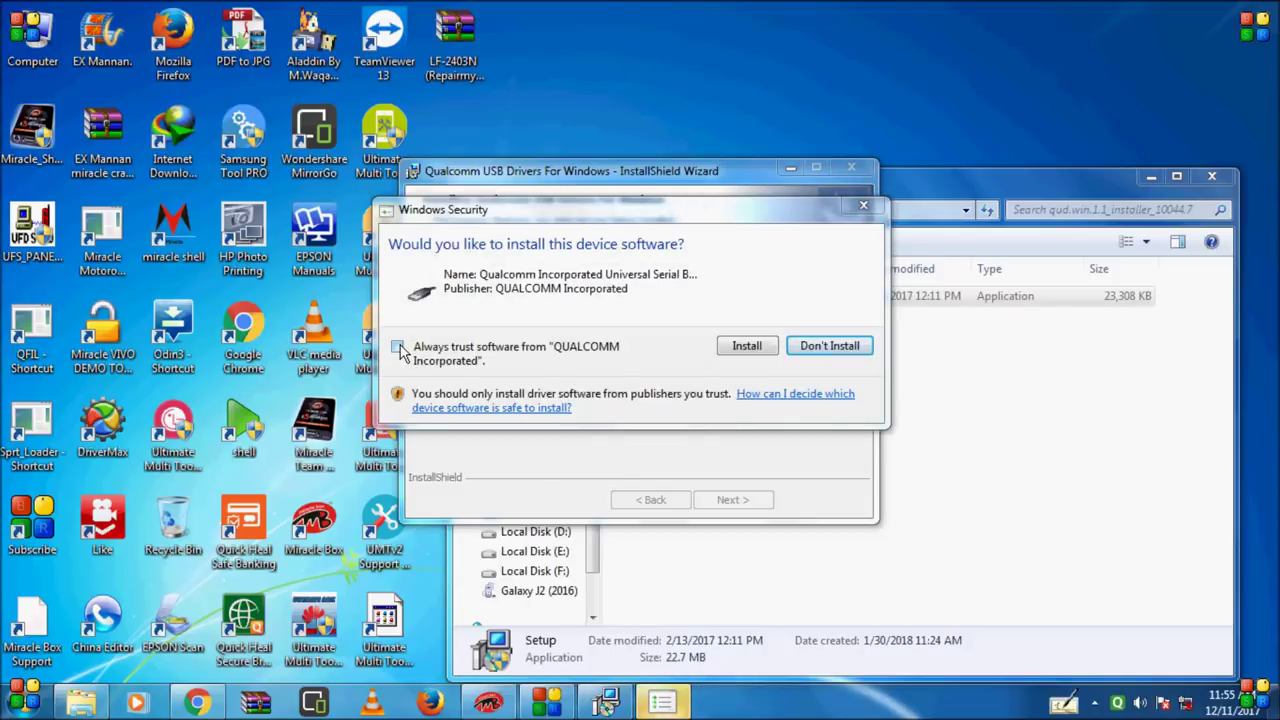
left_click(741, 347)
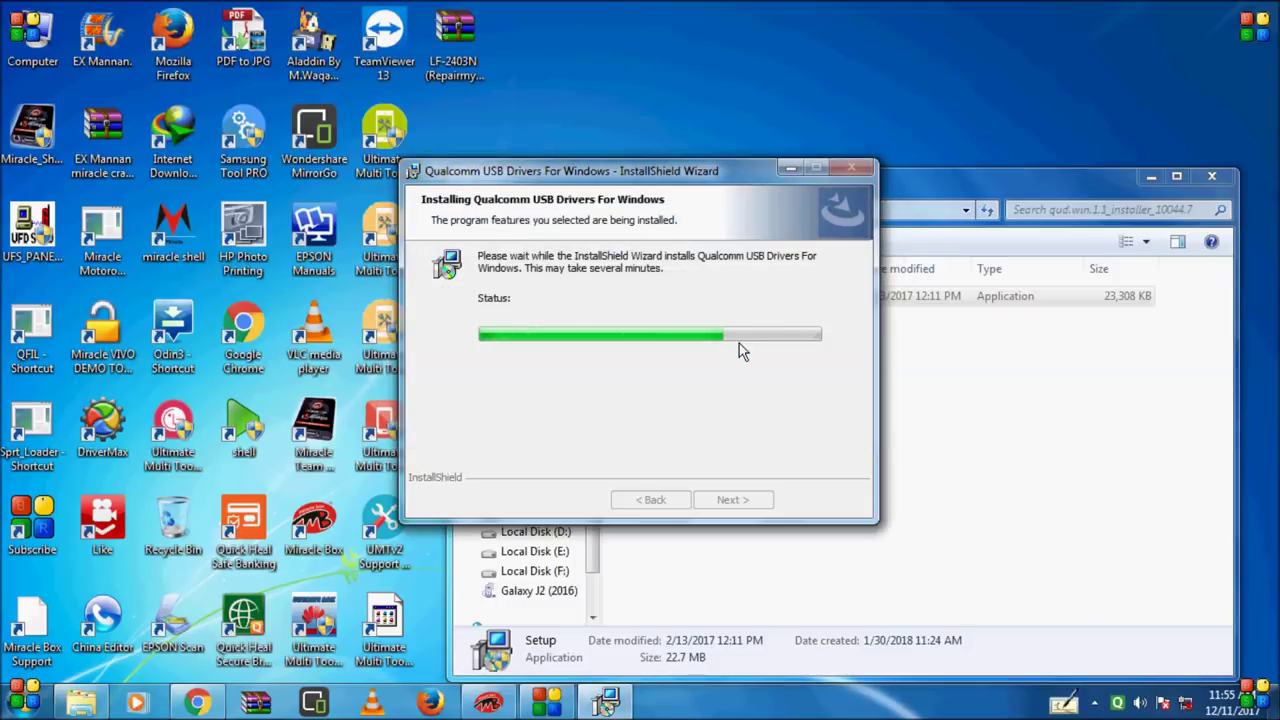
left_click(398, 347)
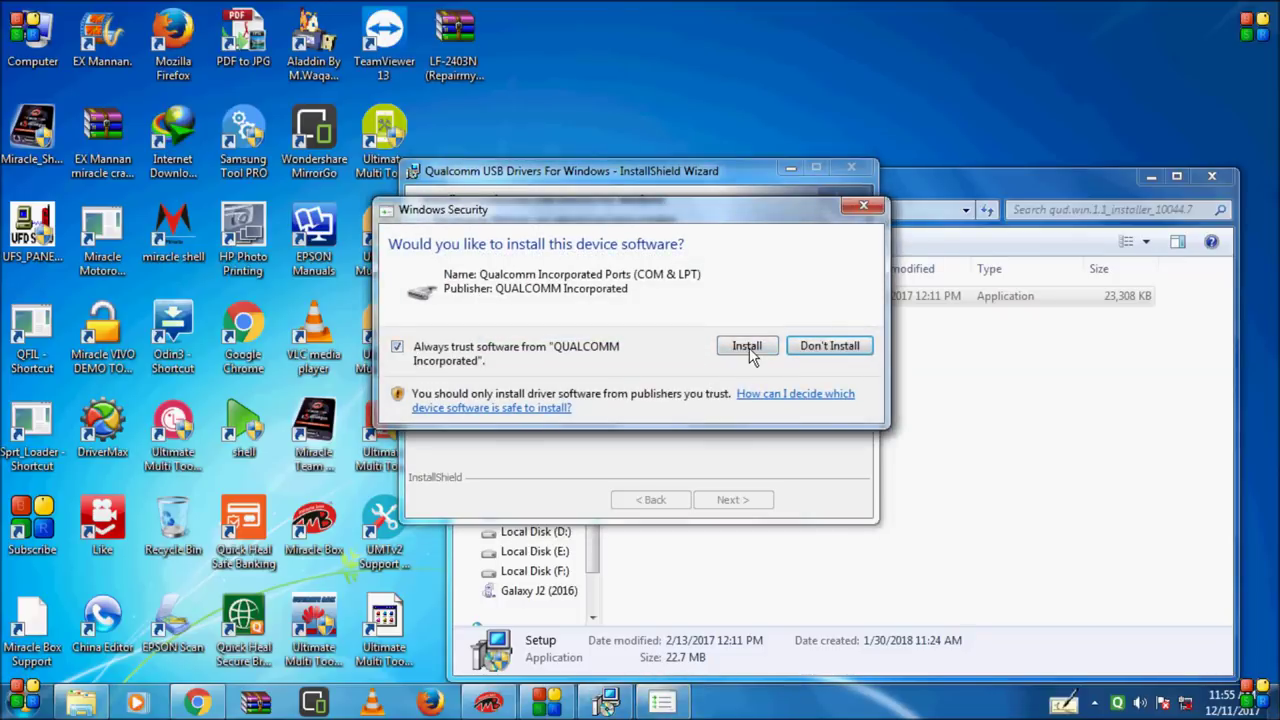
left_click(748, 348)
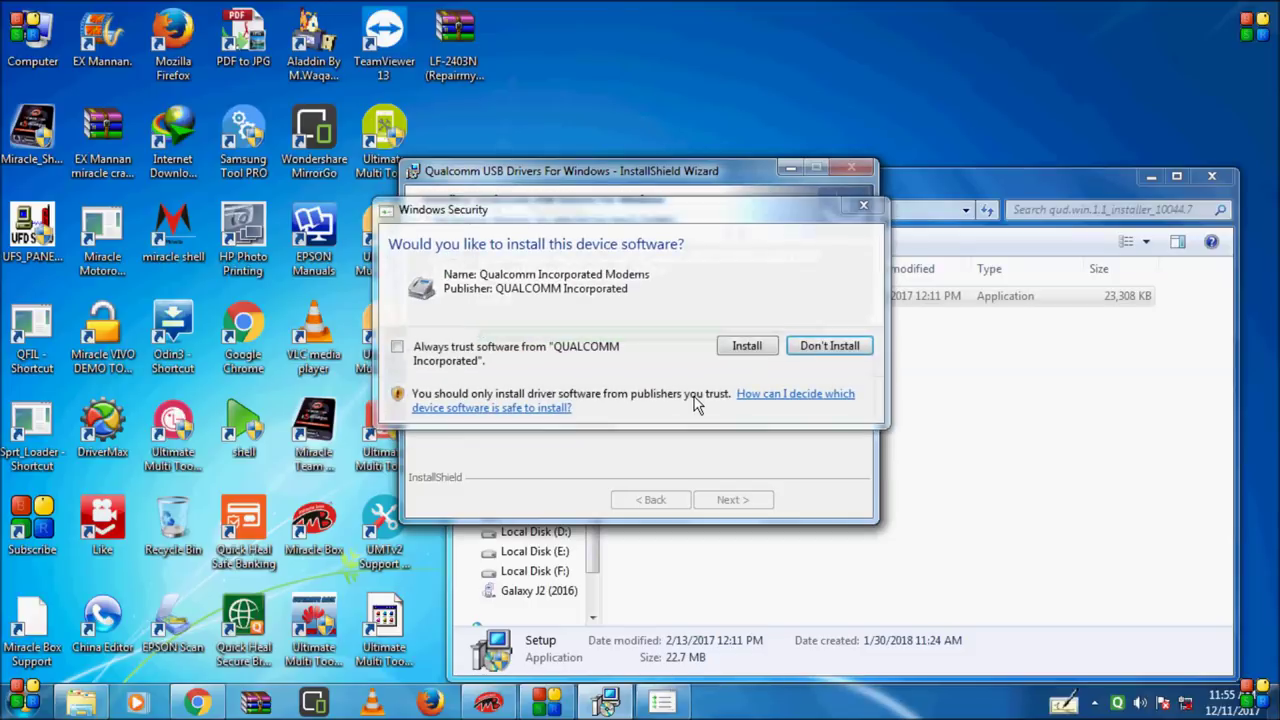
left_click(427, 348)
left_click(745, 351)
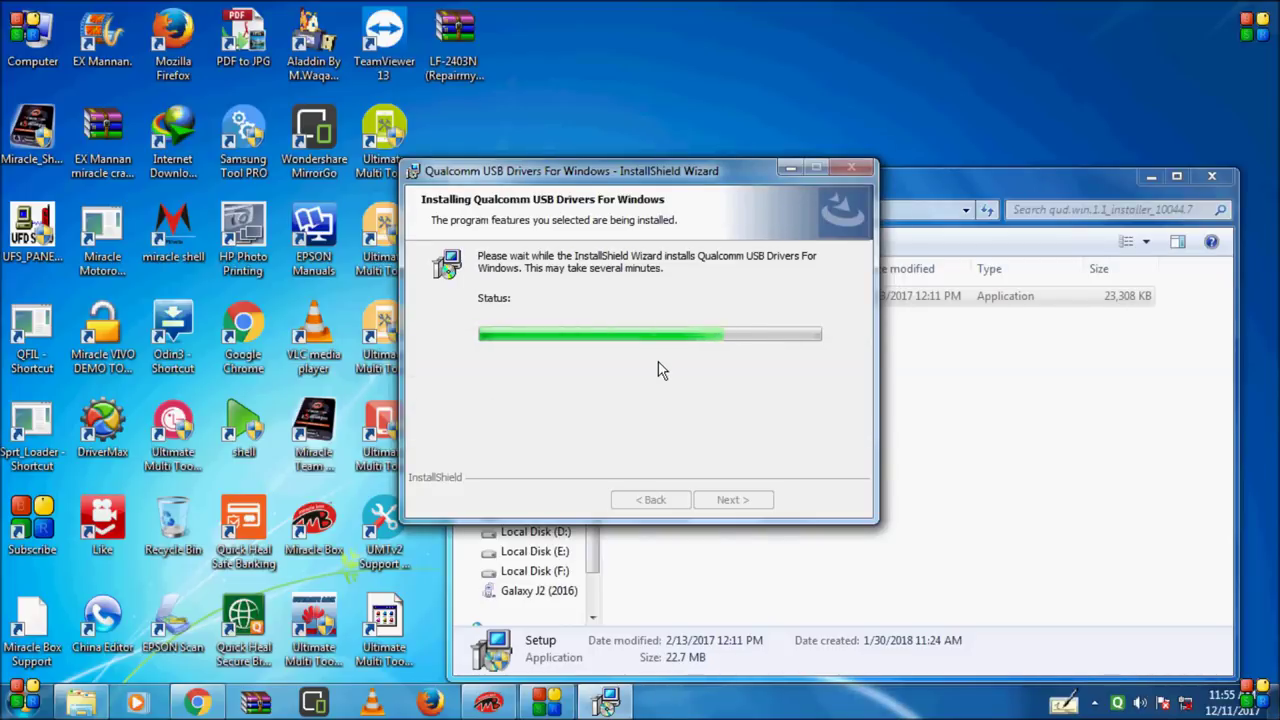
left_click(418, 352)
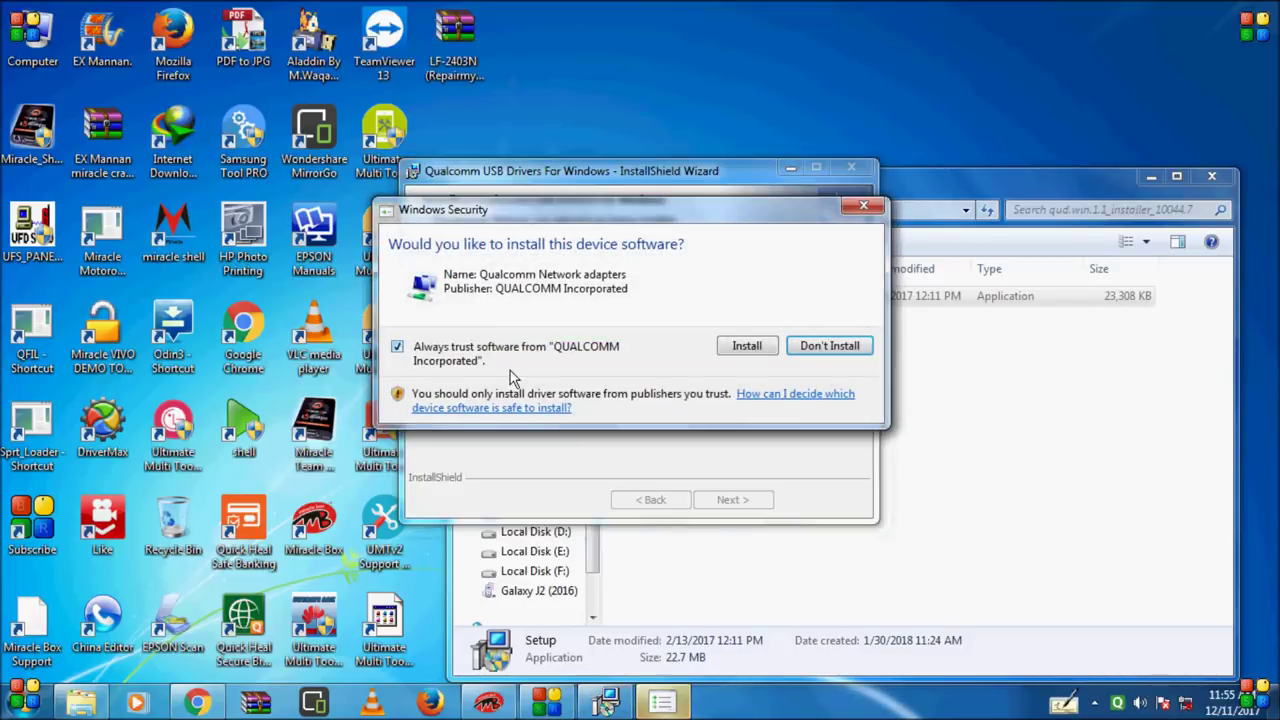
left_click(745, 346)
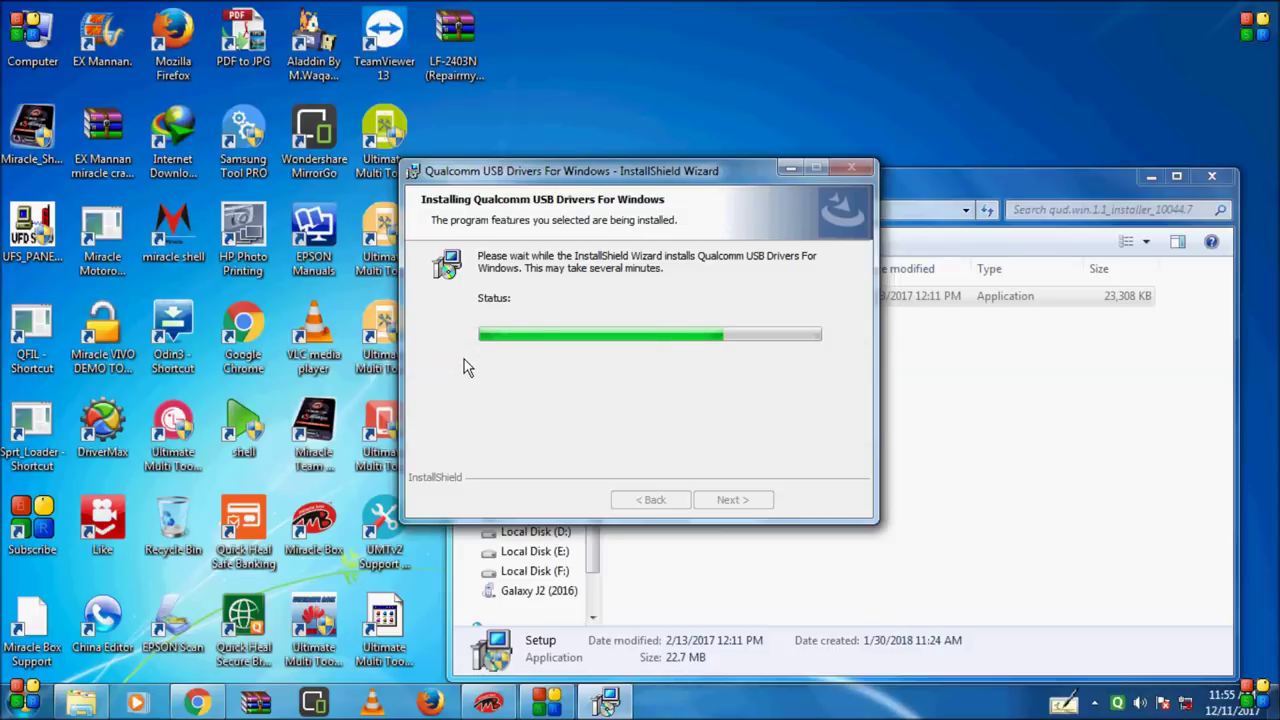
left_click(404, 346)
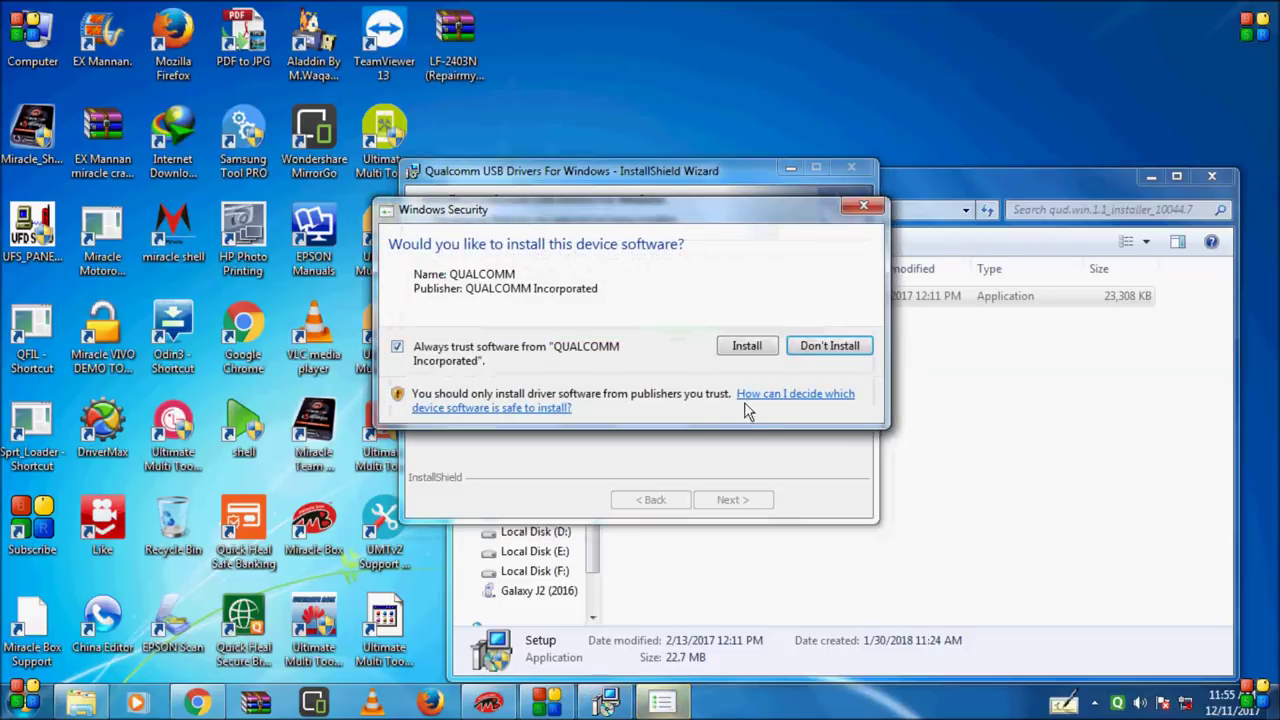
left_click(745, 345)
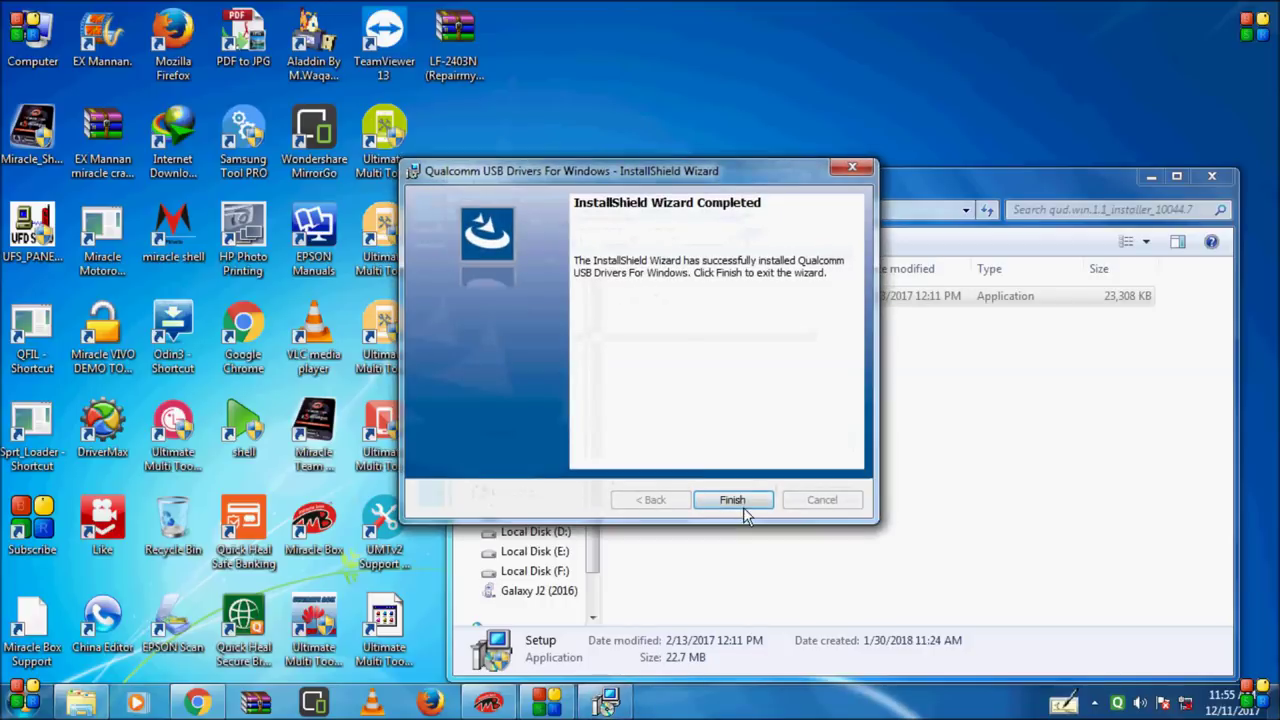
left_click(740, 500)
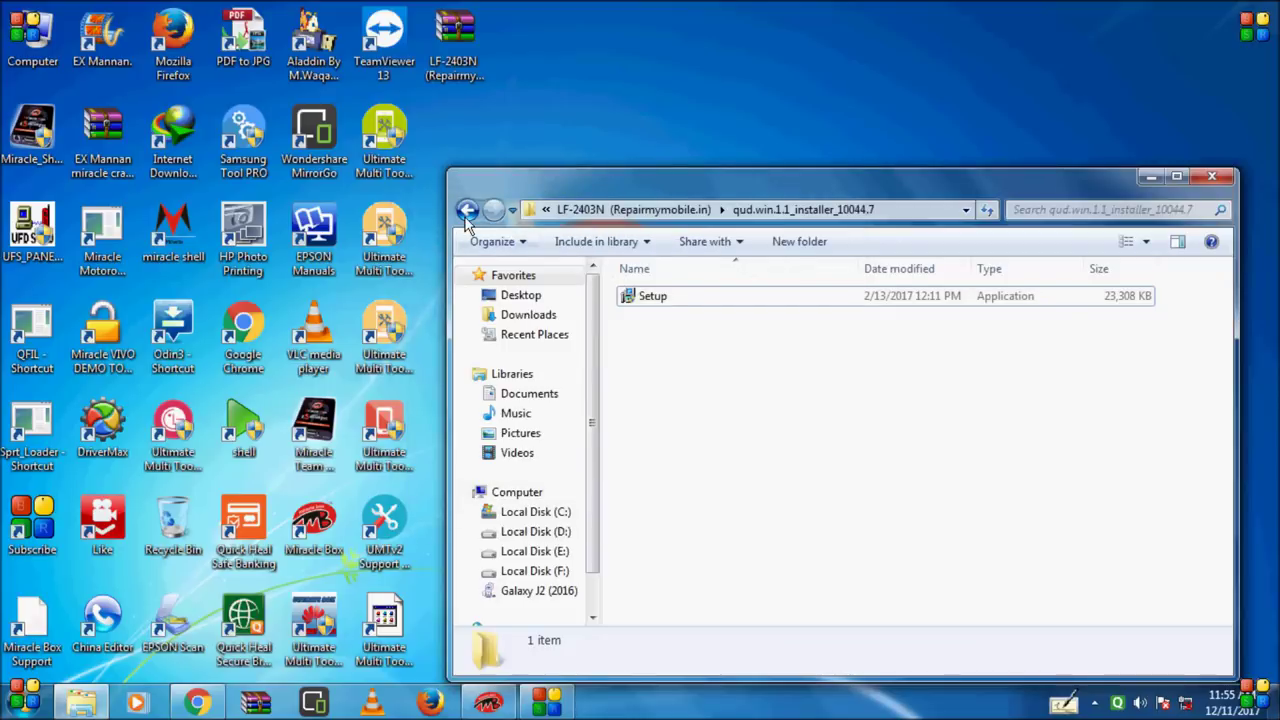
Go back to the parent folder, open QFlashTool Release6.1.3 and start the QFlashTool-6.1.3 installer
left_click(466, 209)
double_click(660, 315)
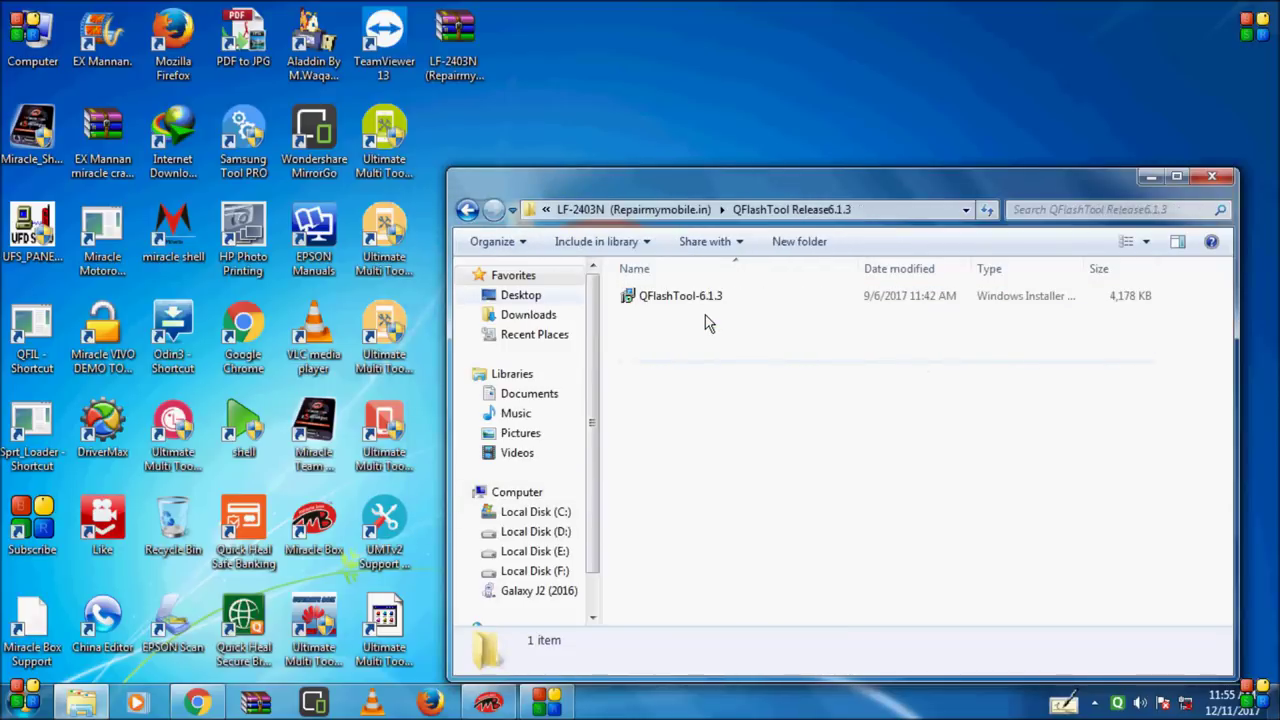
left_click(699, 303)
right_click(699, 303)
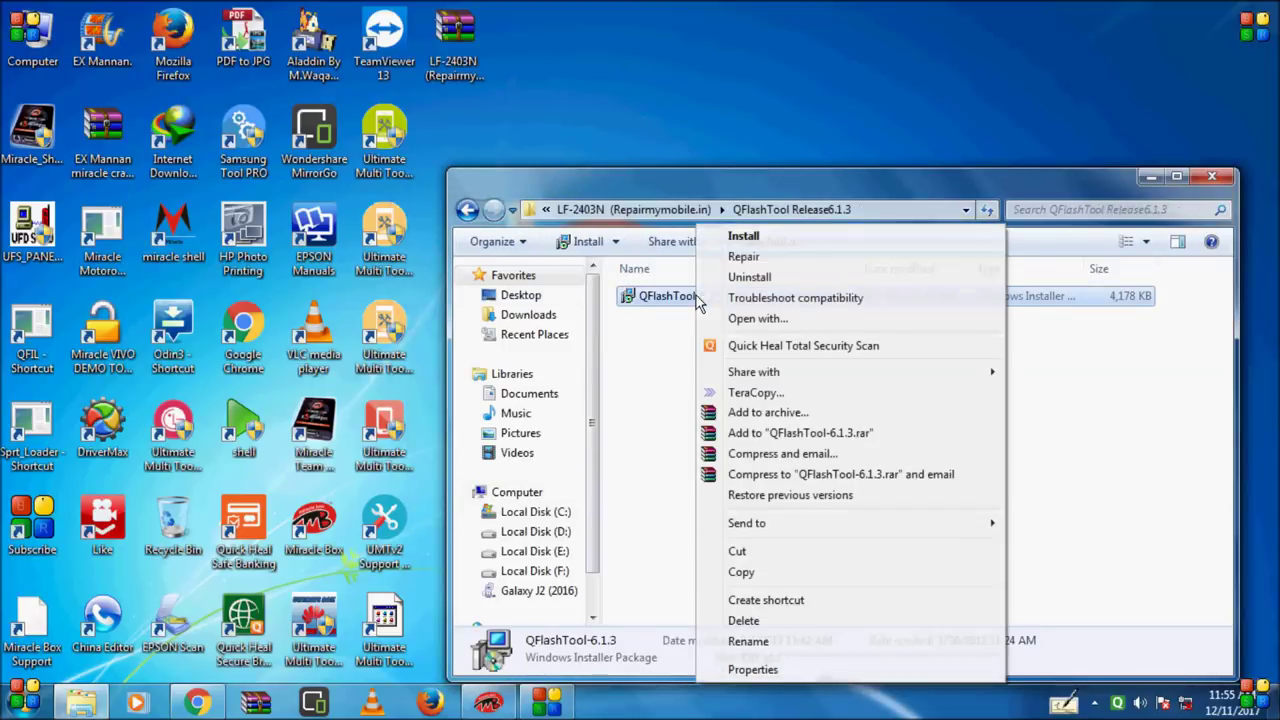
left_click(755, 243)
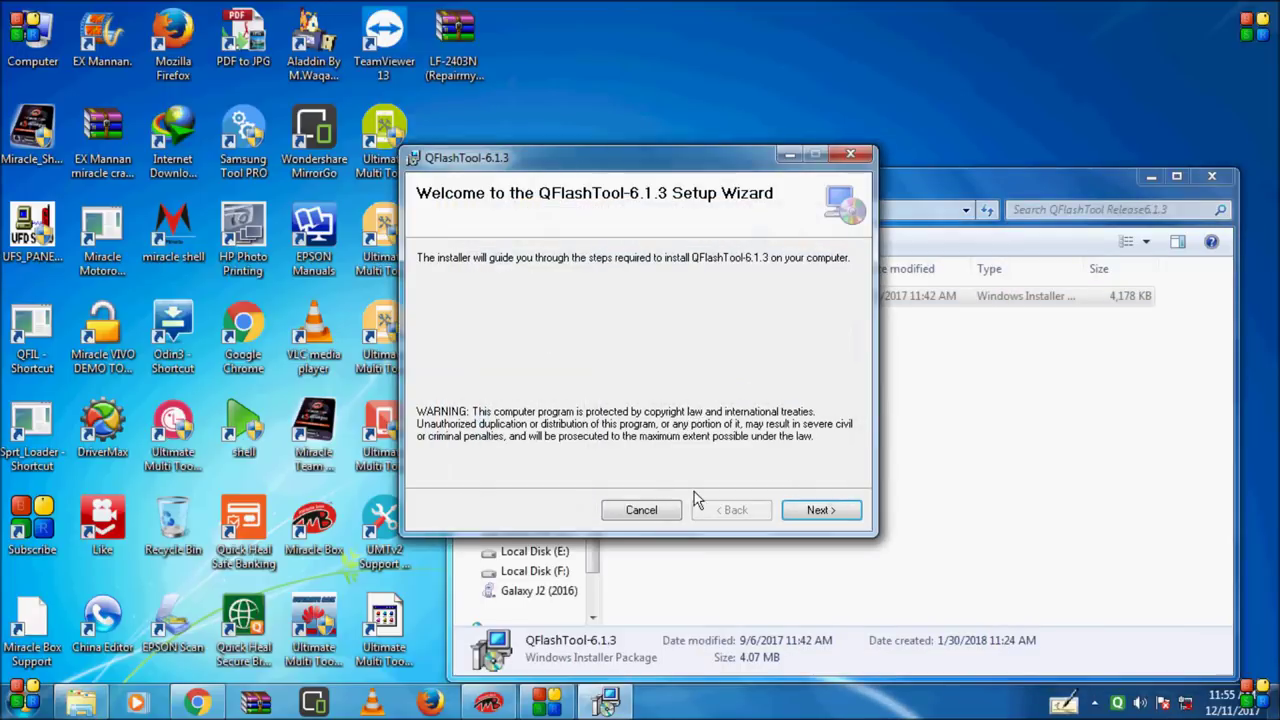
Install QFlashTool-6.1.3 for everyone in the folder C:\QFlashTool-6.1.3\
left_click(821, 512)
left_click(450, 470)
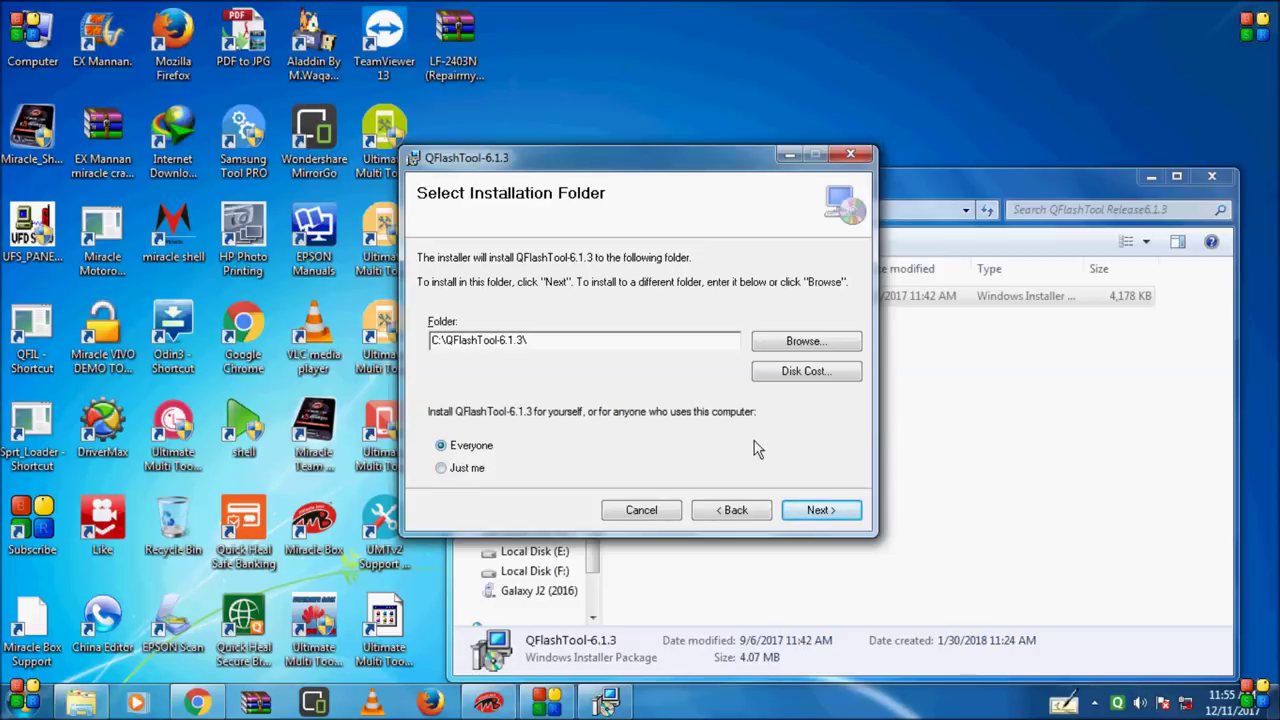
left_click(820, 510)
left_click(820, 510)
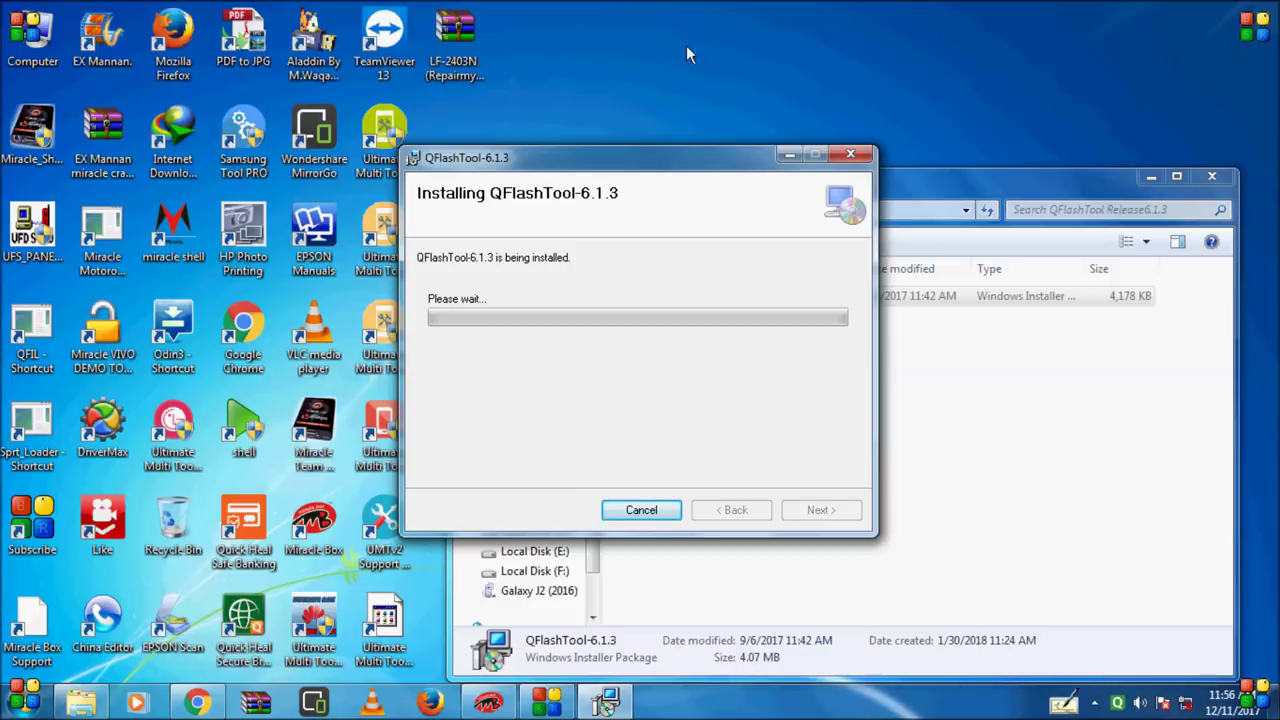
key("F5")
right_click(720, 76)
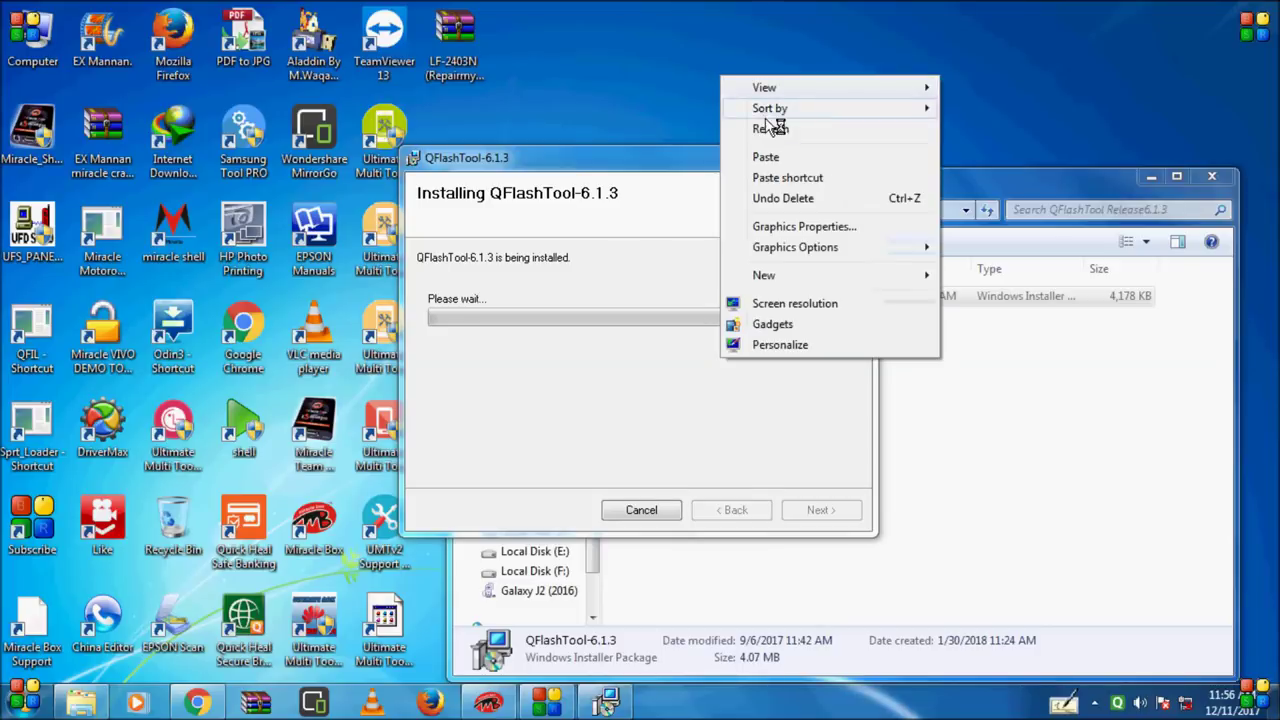
left_click(770, 128)
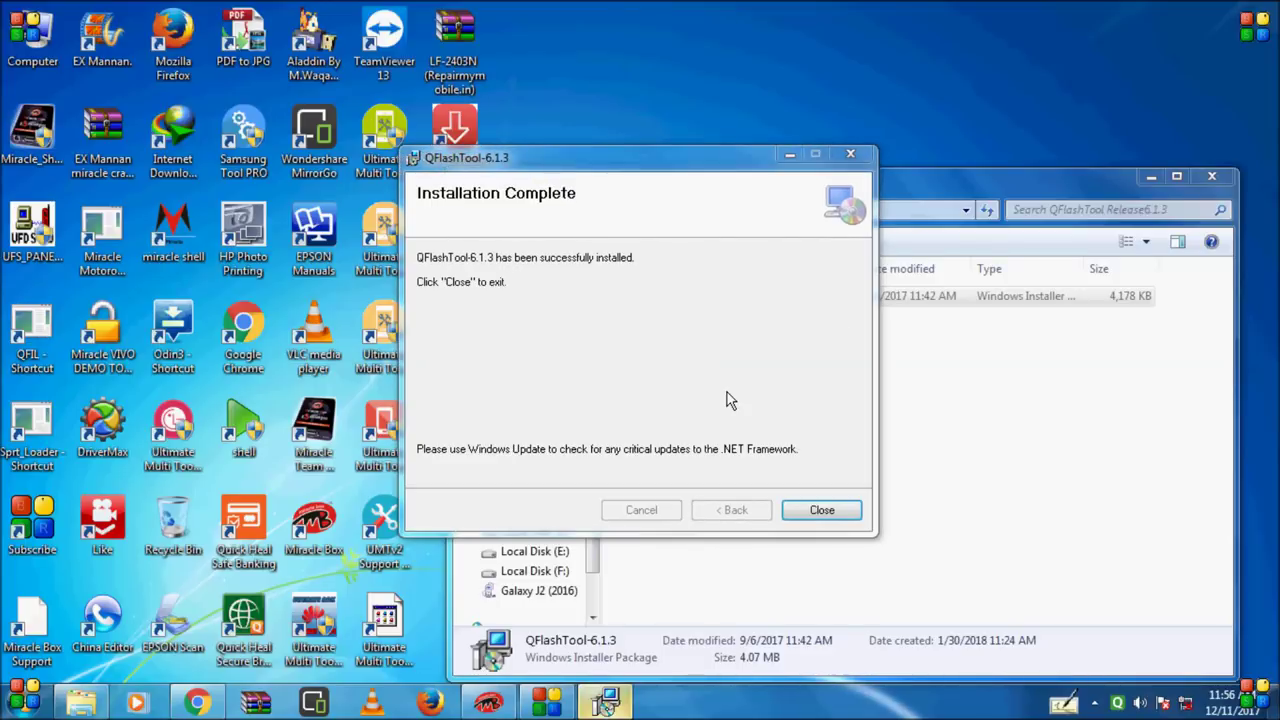
Close the installer and the folder window, and place the extracted LF-2403N folder below the QFlashTool shortcut on the desktop
left_click(848, 513)
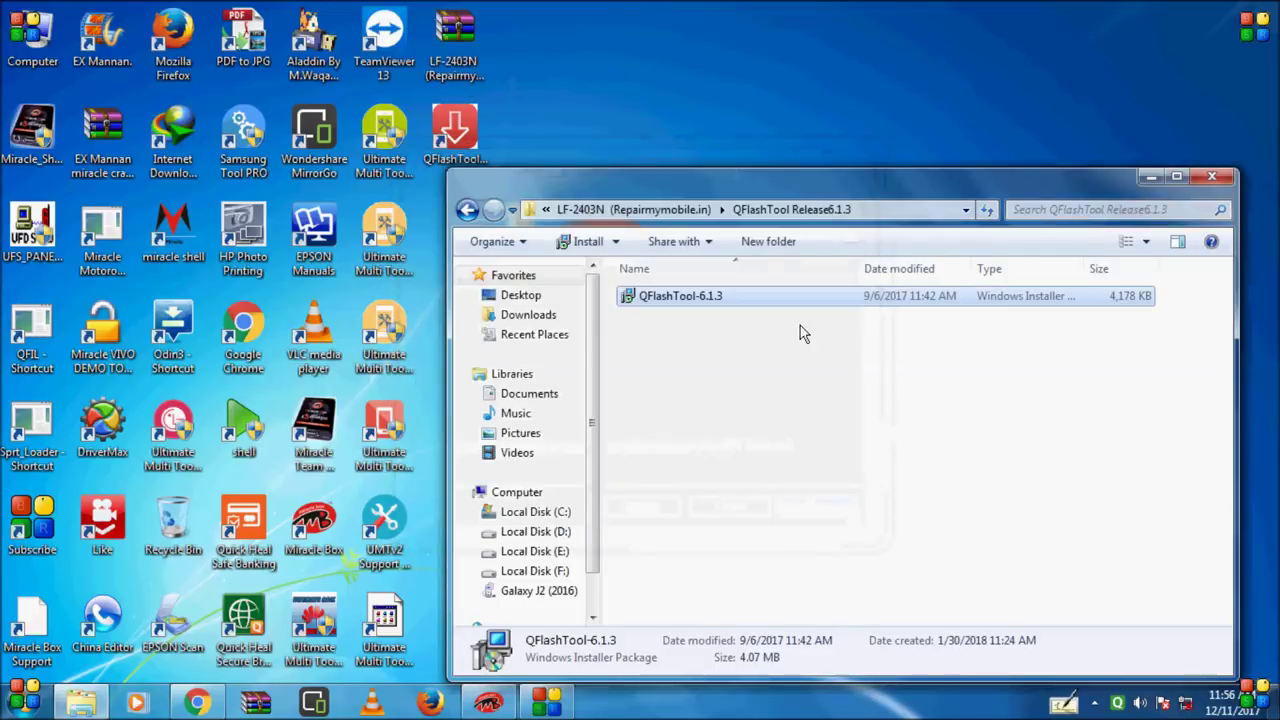
left_click(1212, 176)
right_click(726, 145)
left_click(770, 200)
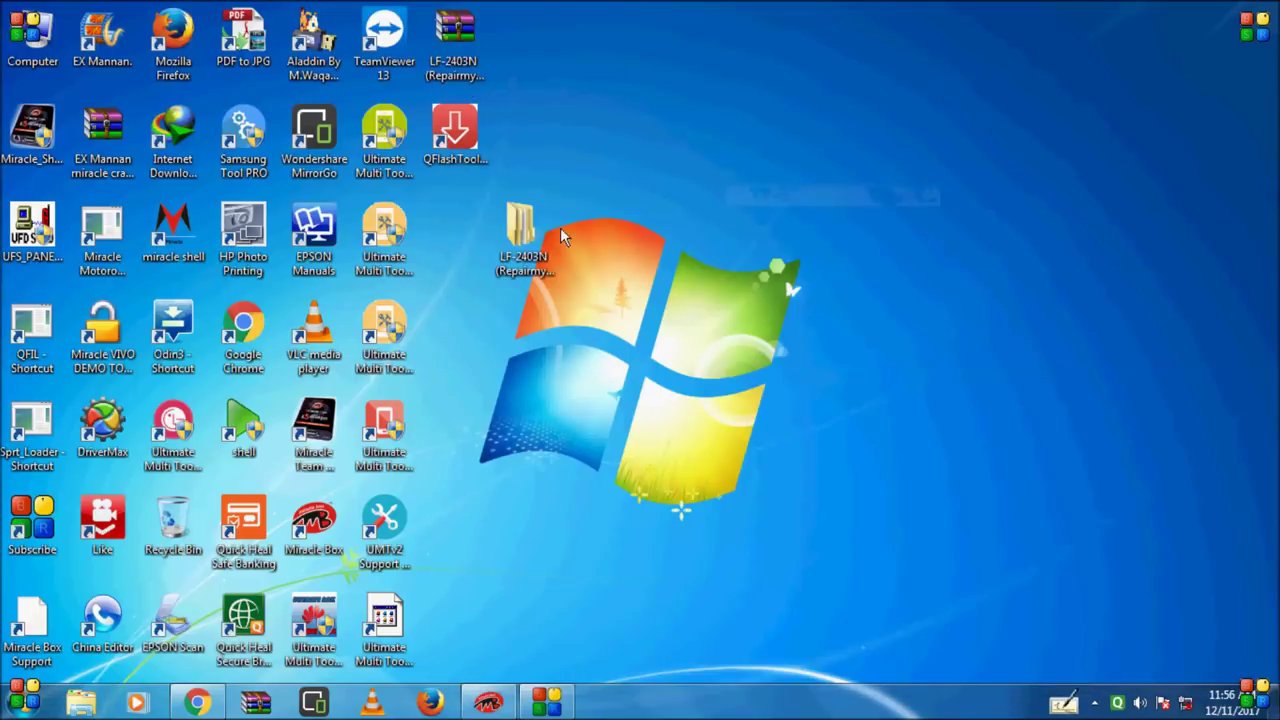
left_click_drag(535, 252, 455, 245)
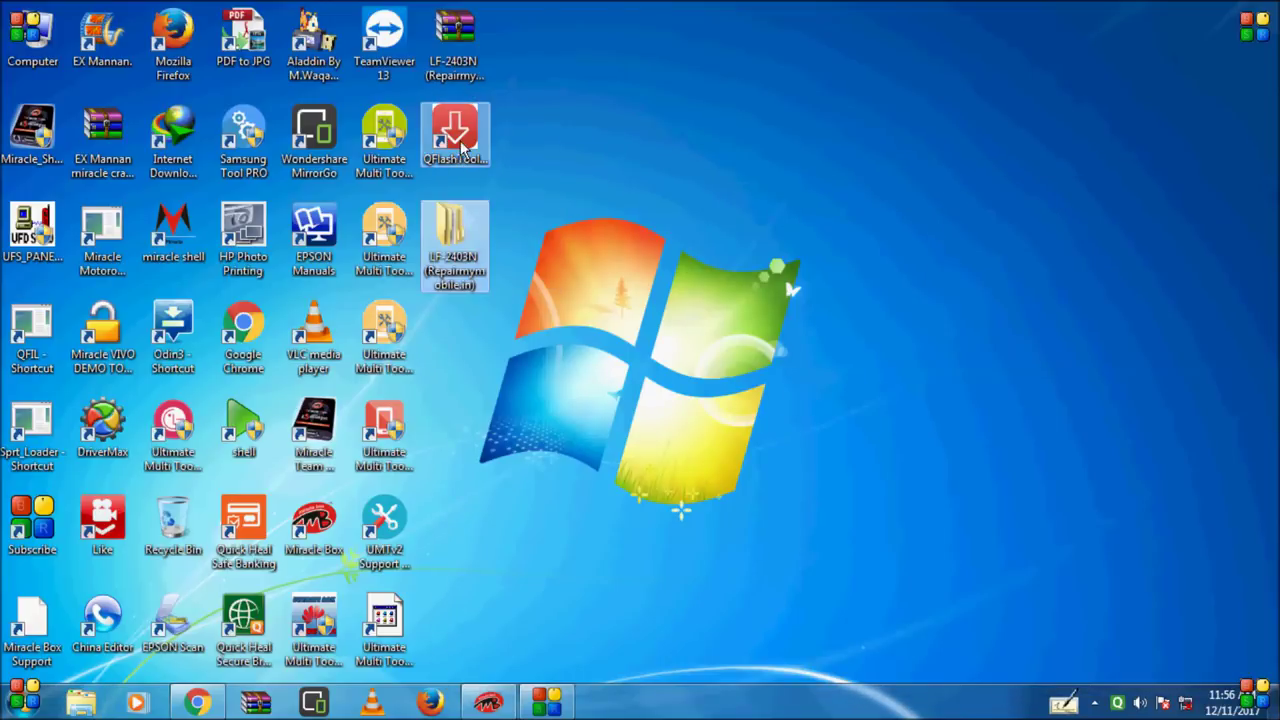
Launch QFlashTool-6.1.3 from its desktop shortcut and move its window clear of most of the desktop shortcuts
left_click(462, 145)
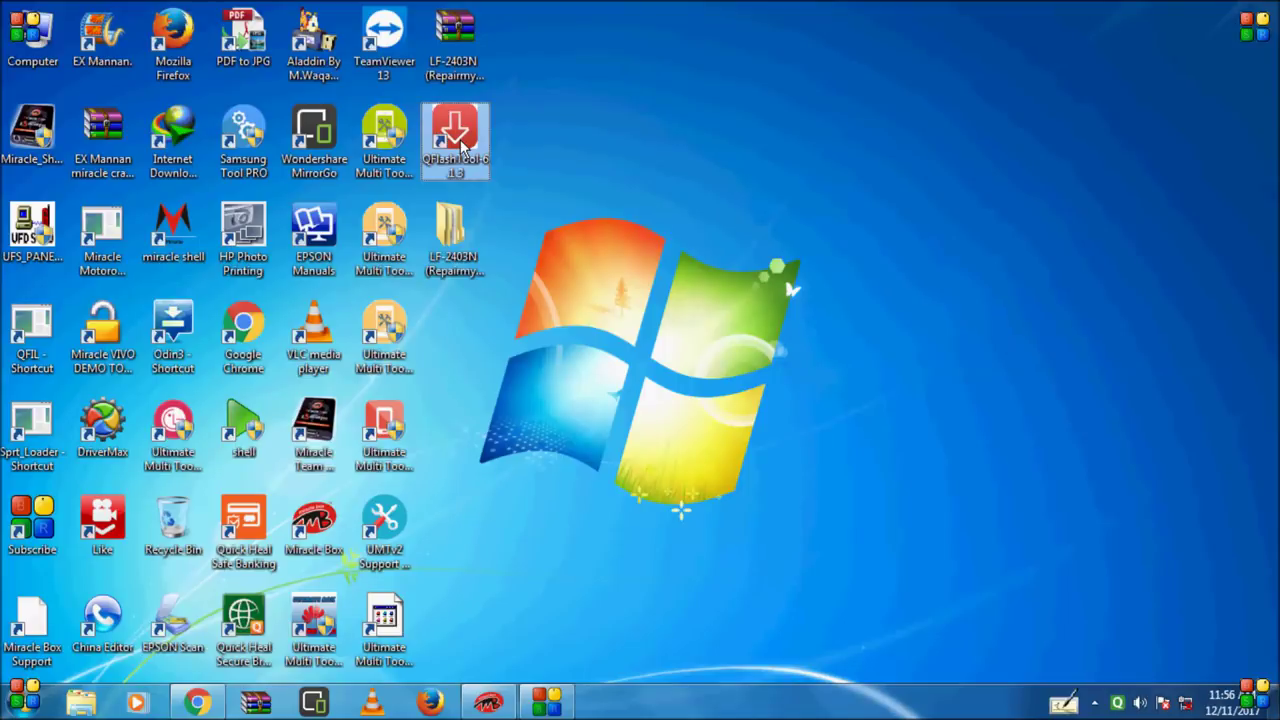
right_click(462, 145)
left_click(492, 152)
left_click_drag(590, 97, 876, 111)
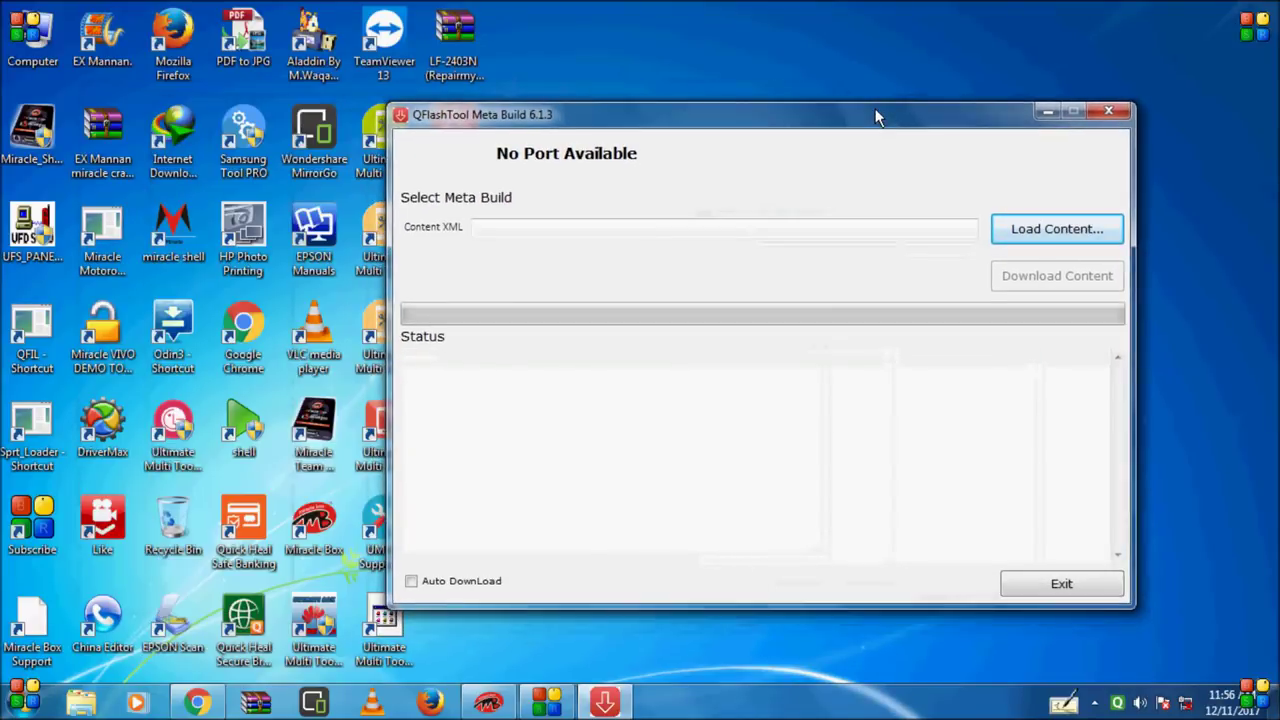
Start loading the meta build content and browse from the desktop into the inner LF-2403N (Repairmymobile.in) folder
left_click(1024, 234)
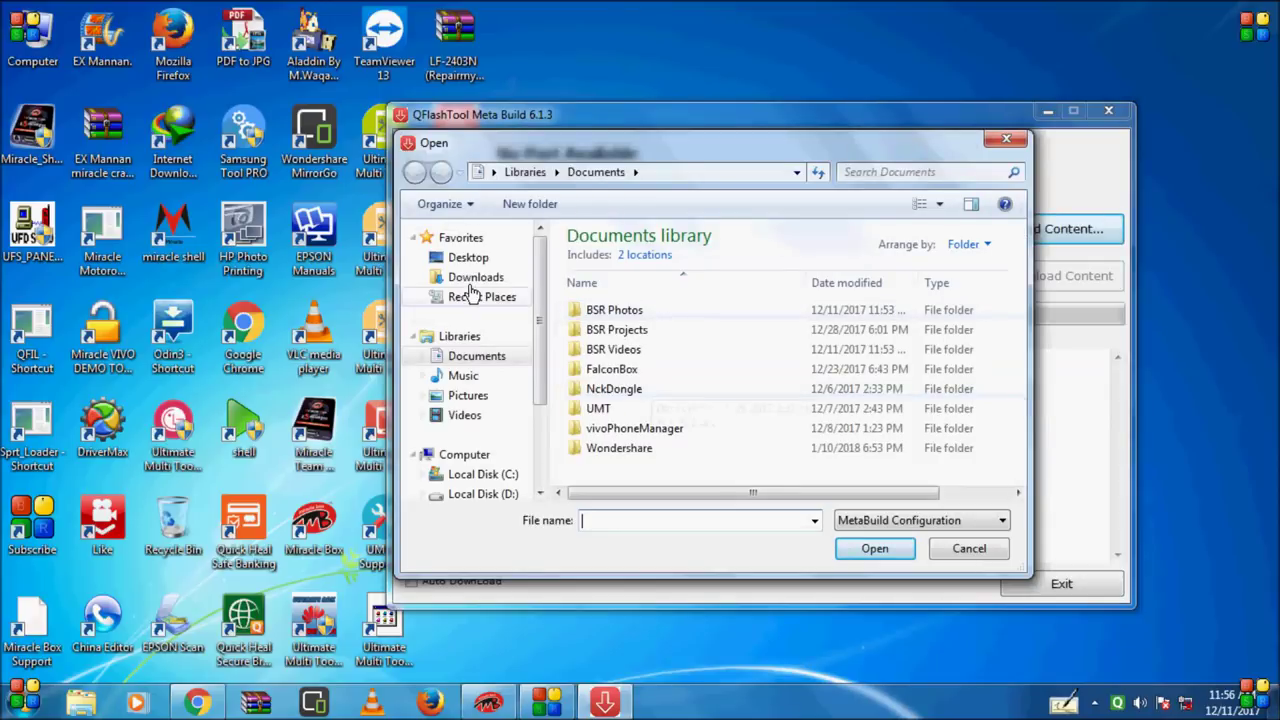
left_click(466, 258)
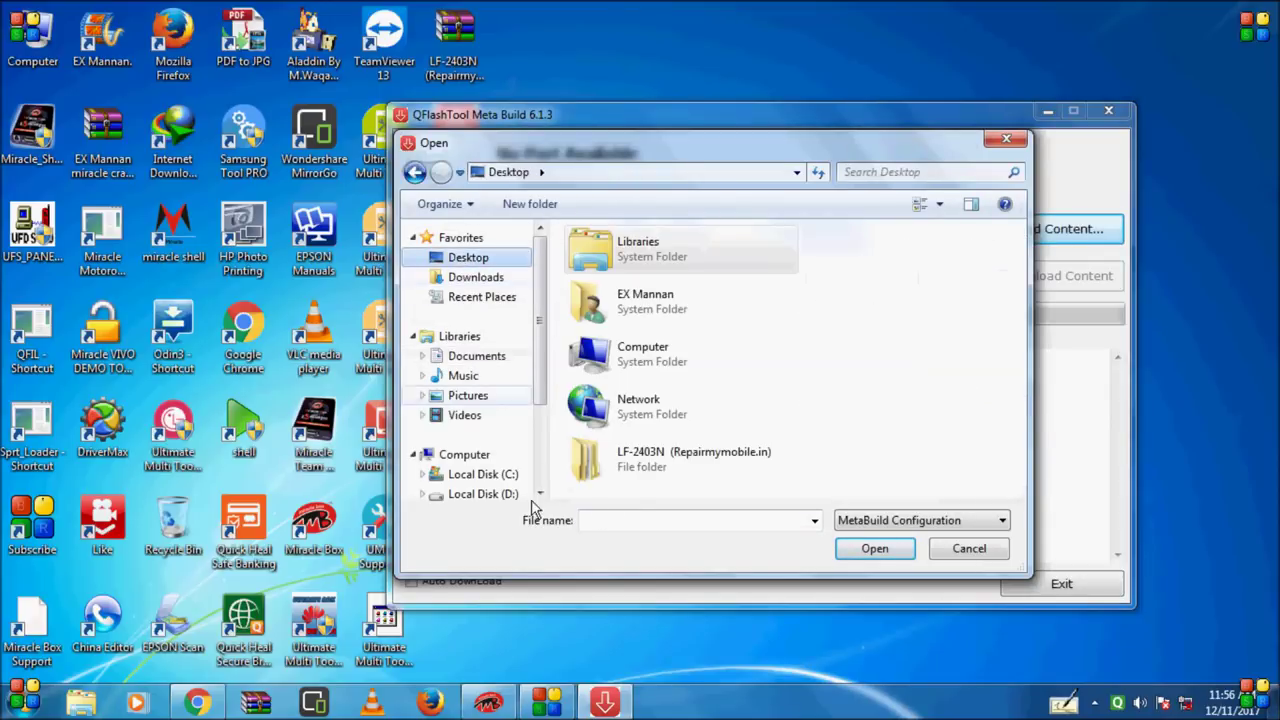
double_click(676, 462)
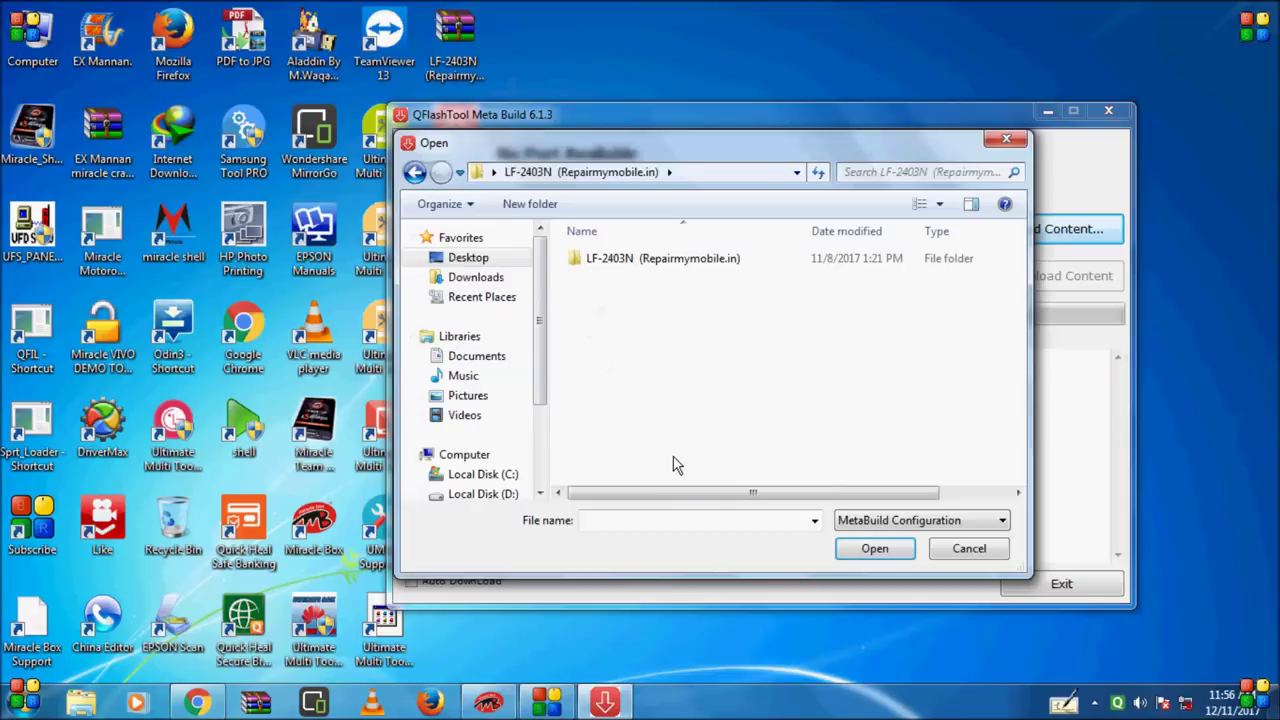
right_click(672, 258)
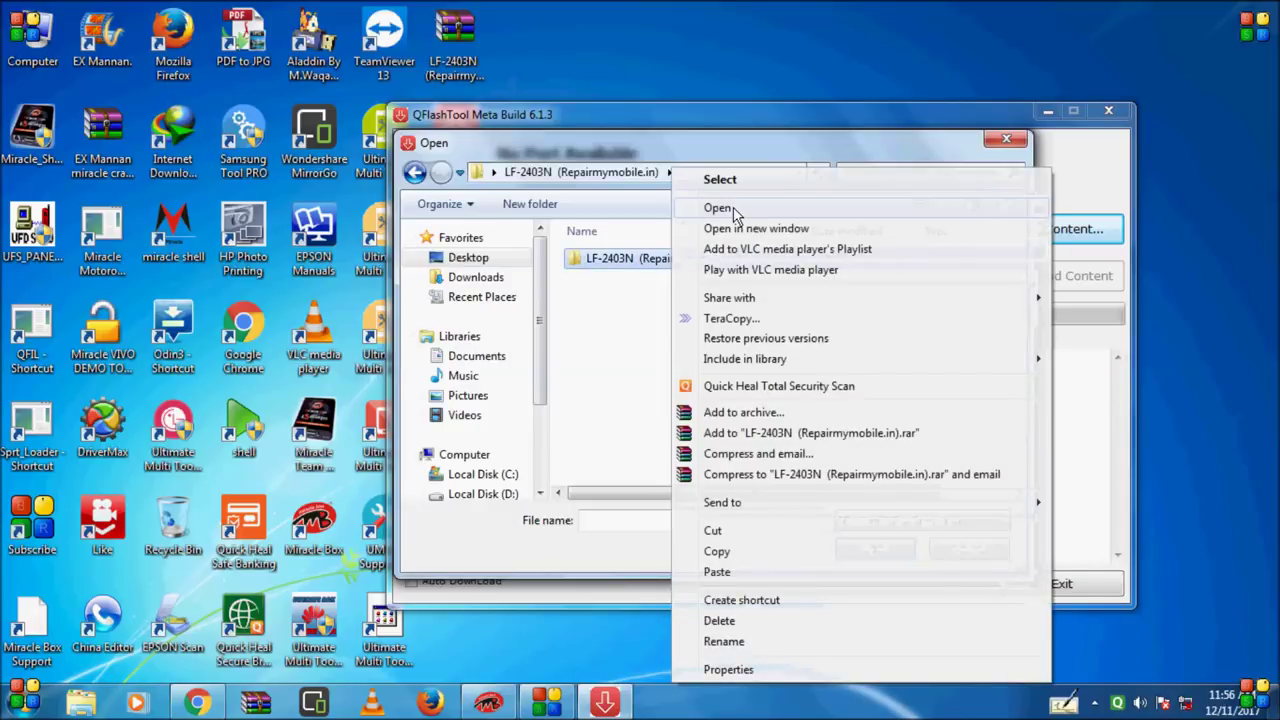
left_click(733, 212)
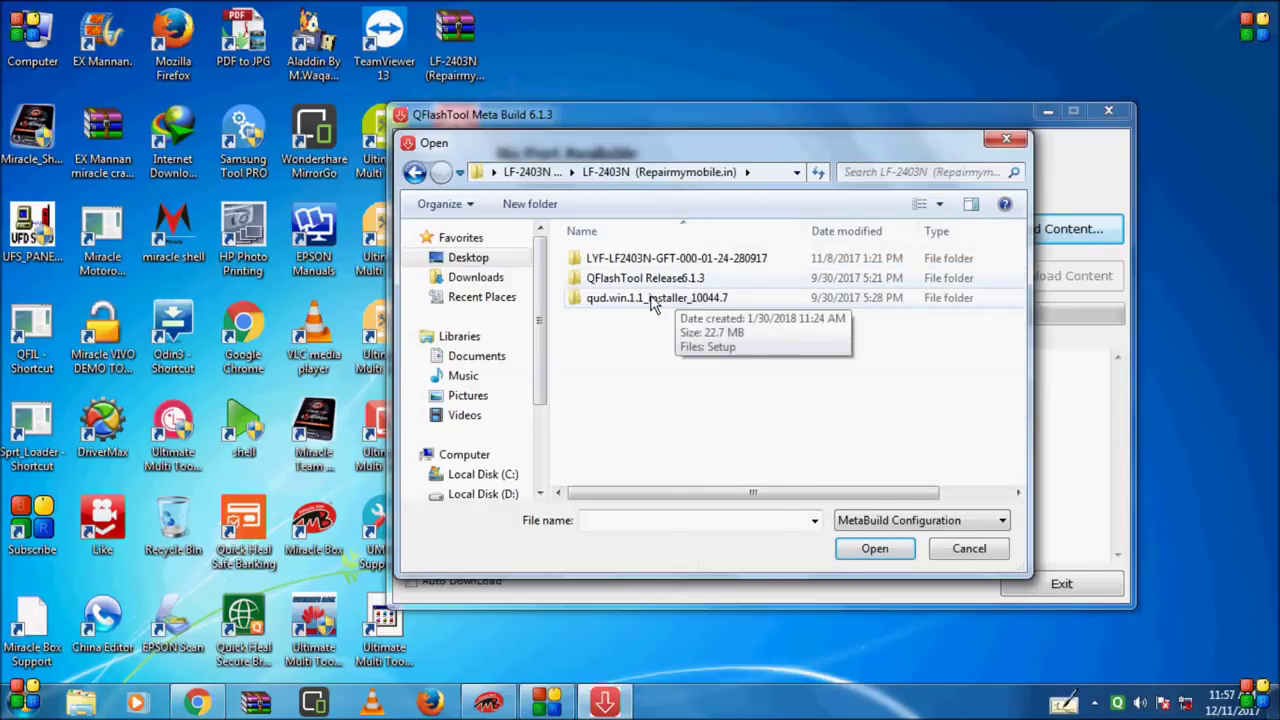
left_click(648, 260)
right_click(648, 260)
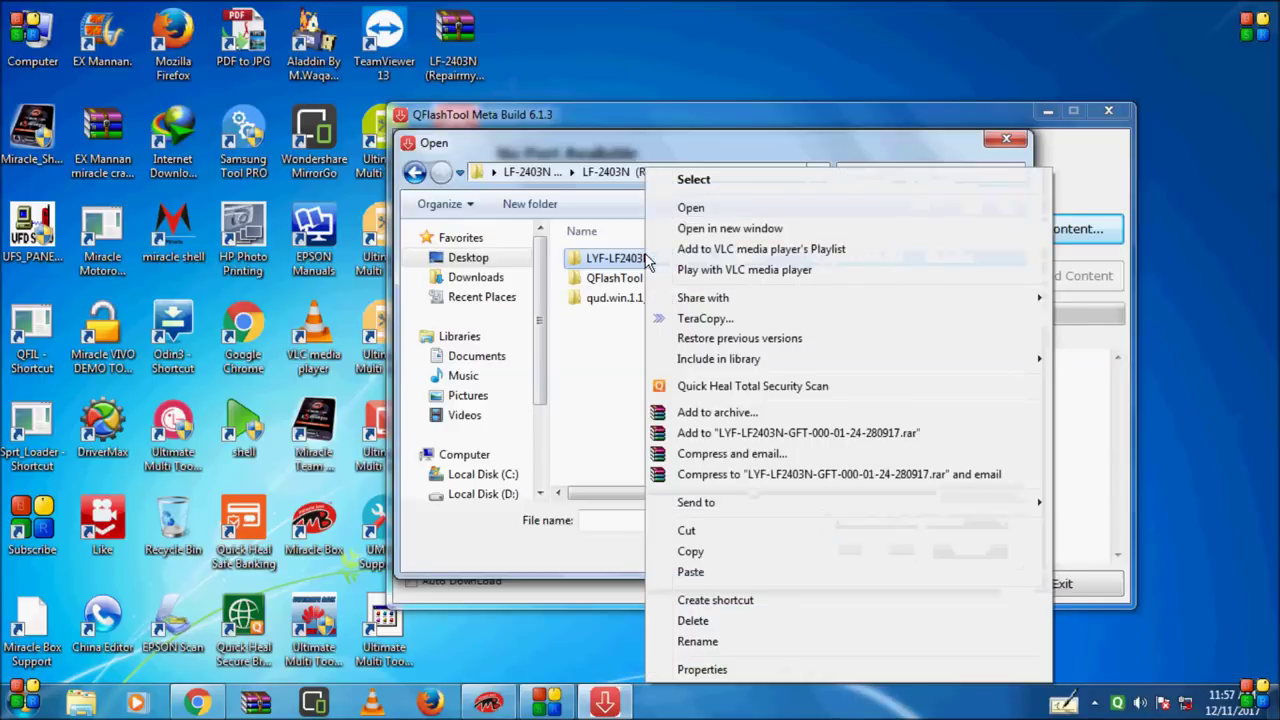
left_click(690, 206)
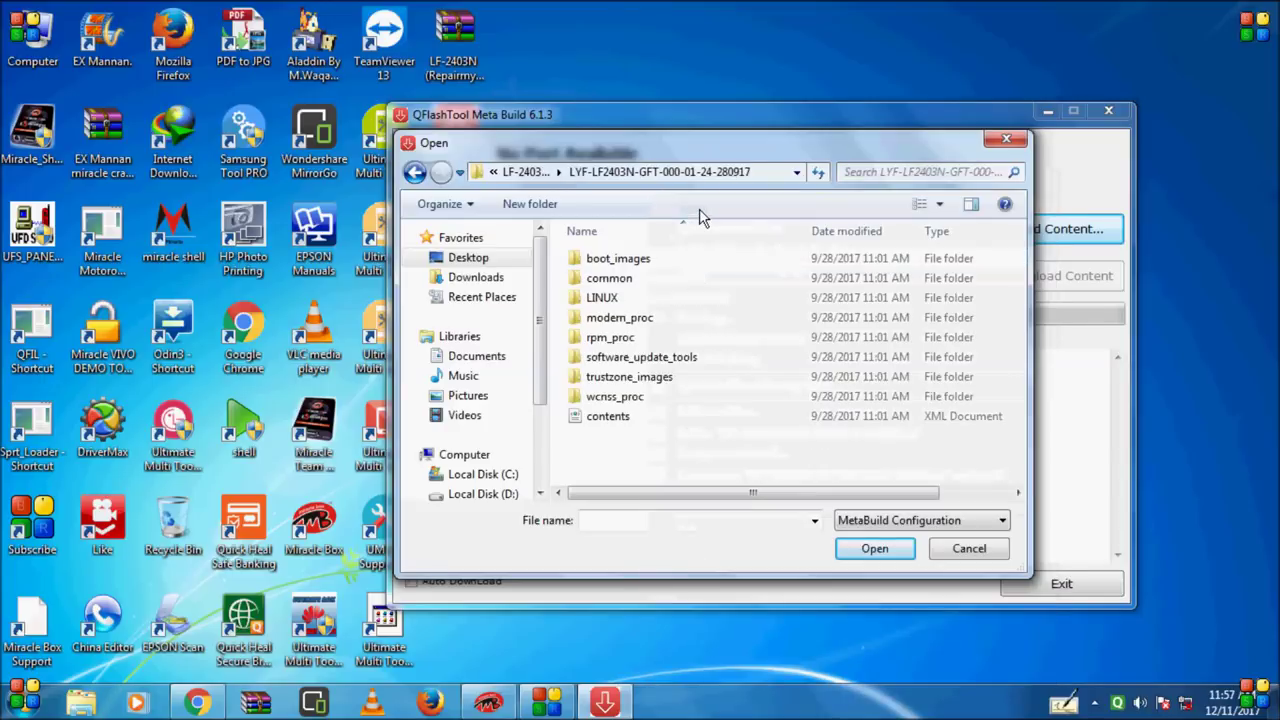
left_click(585, 417)
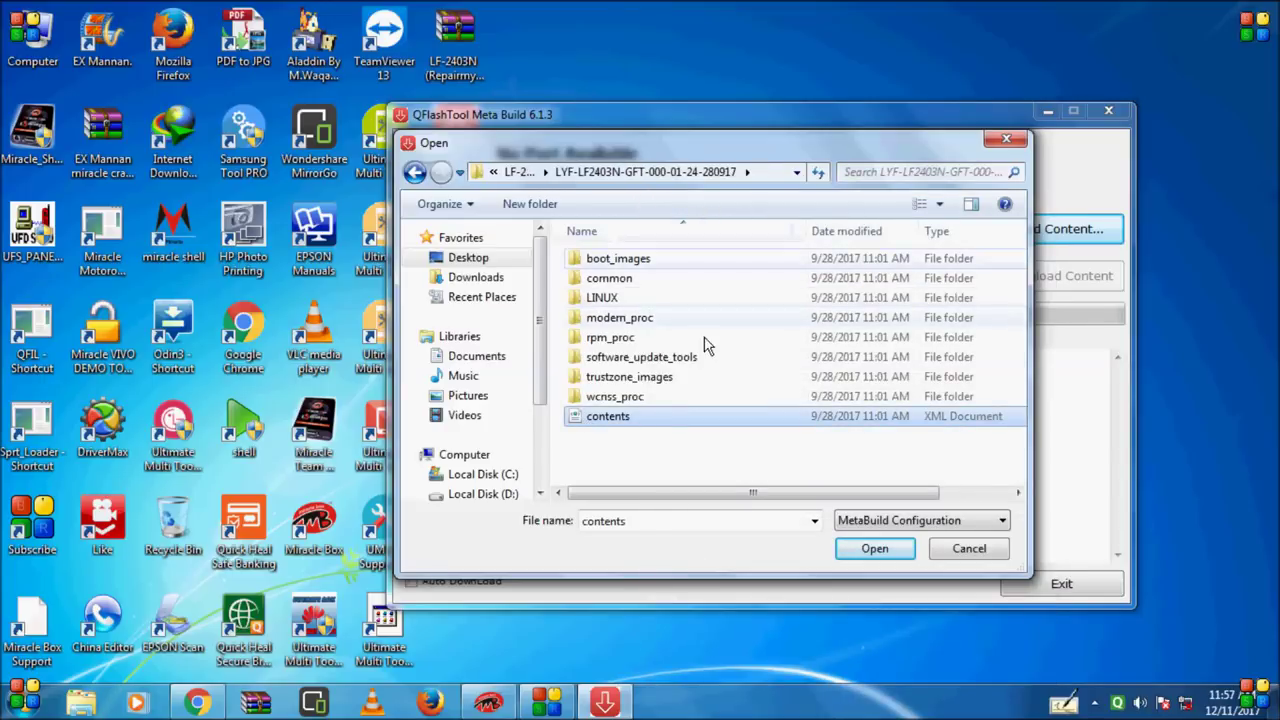
left_click(868, 552)
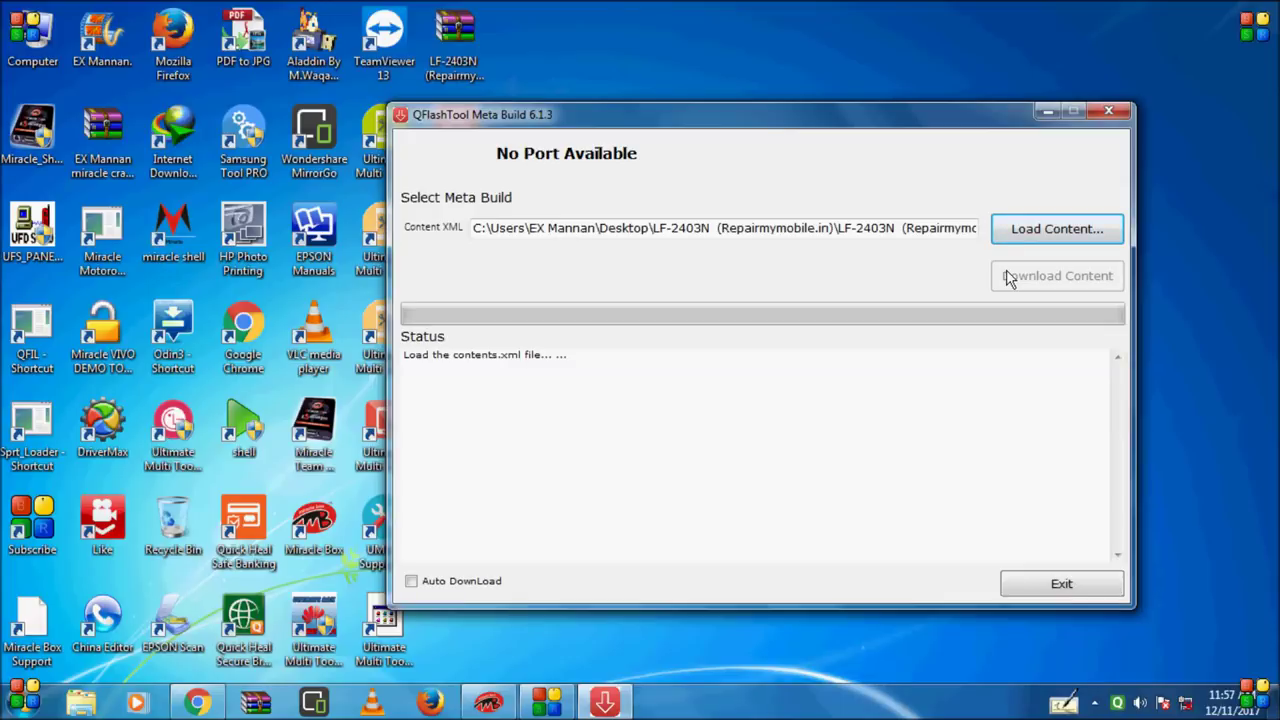
Shift the QFlashTool window slightly aside and start downloading the loaded content to the phone on Qualcomm HS-USB QDLoader 9008 (COM8)
left_click_drag(848, 120, 801, 117)
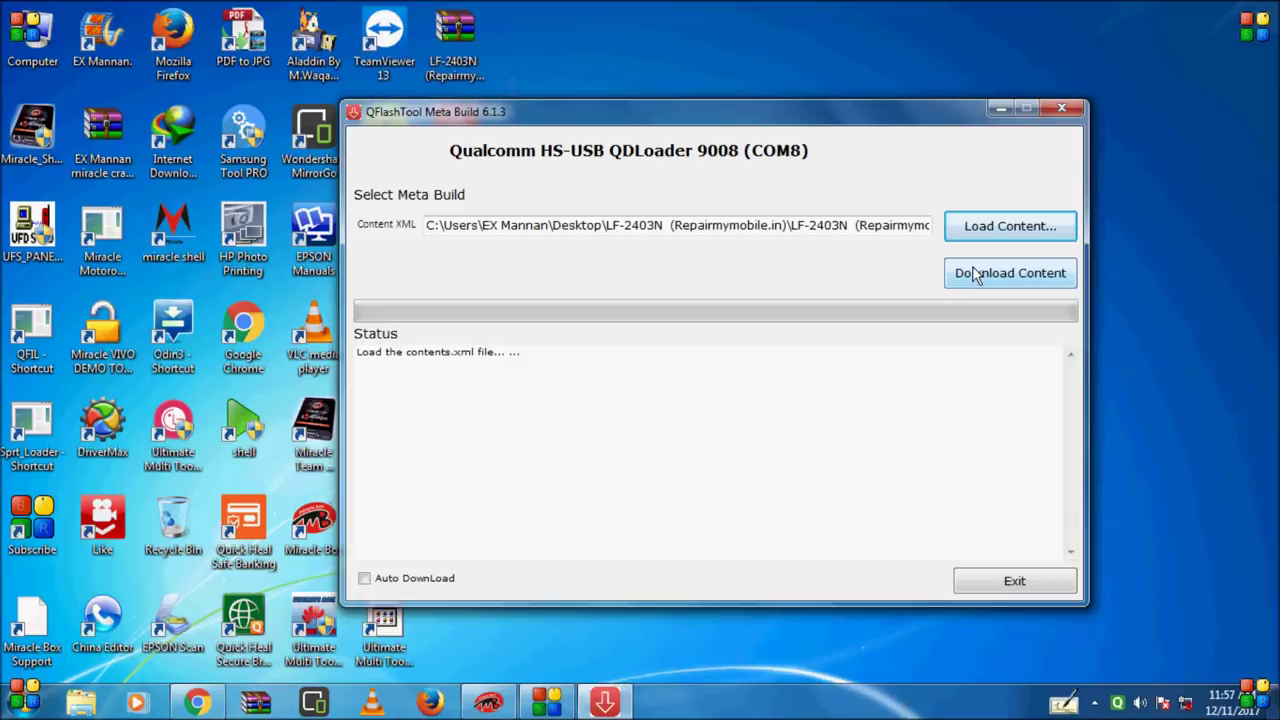
left_click(975, 275)
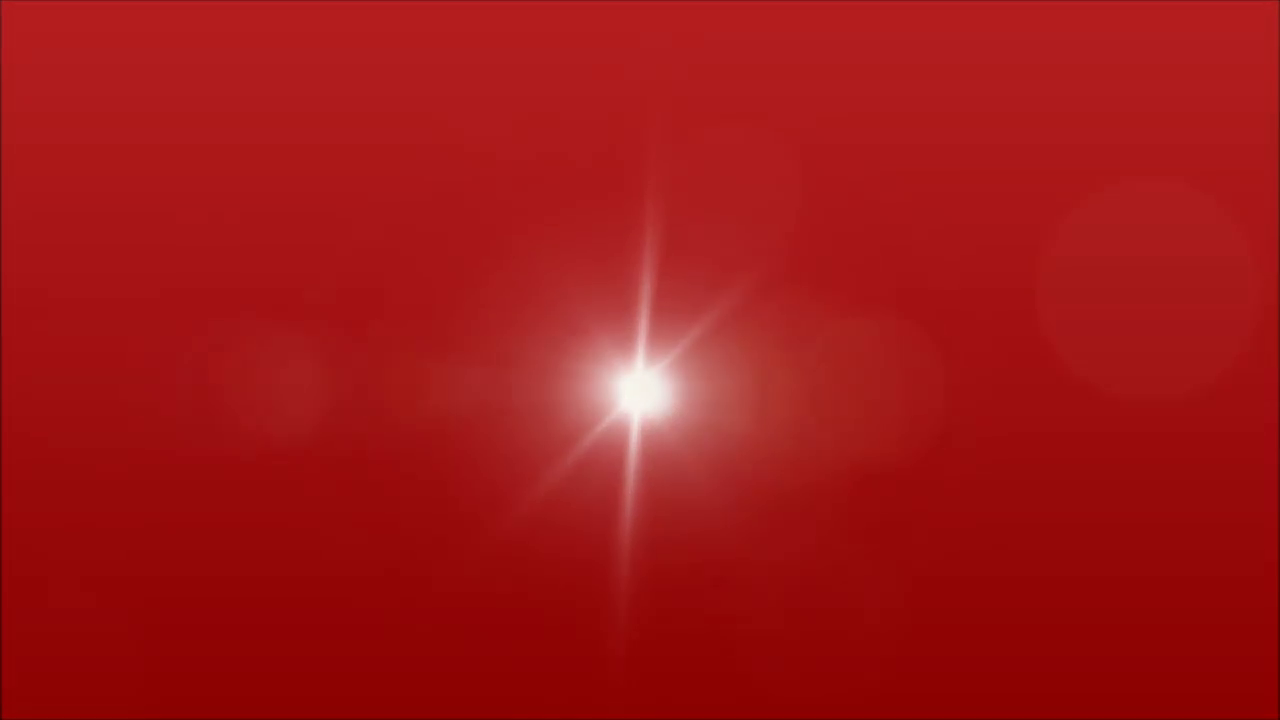